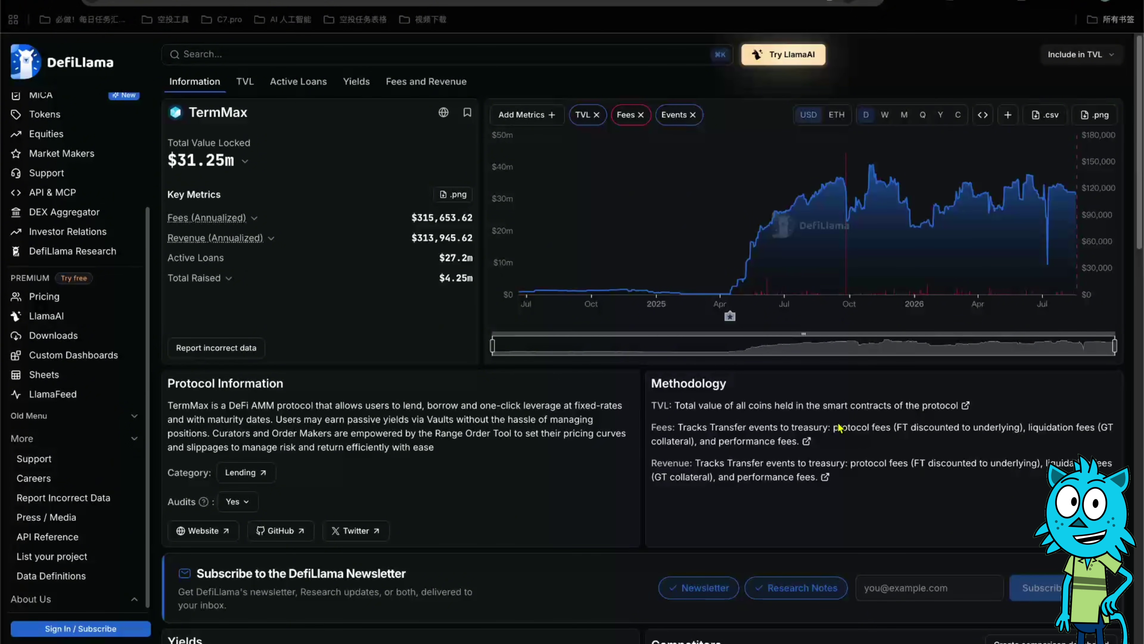
# Step: Bring up the Binance announcement post and the TermMax Booster Campaign web page, and switch to the mirrored phone
pyautogui.hotkey('ctrl', 'Tab')
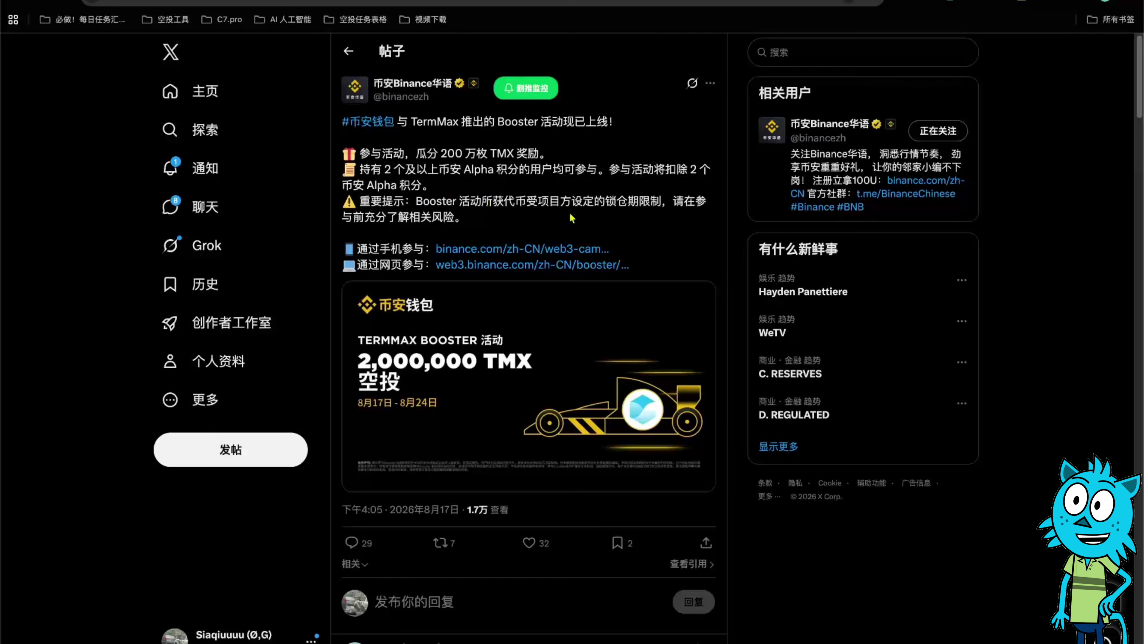
pyautogui.hotkey('ctrl', 'Tab')
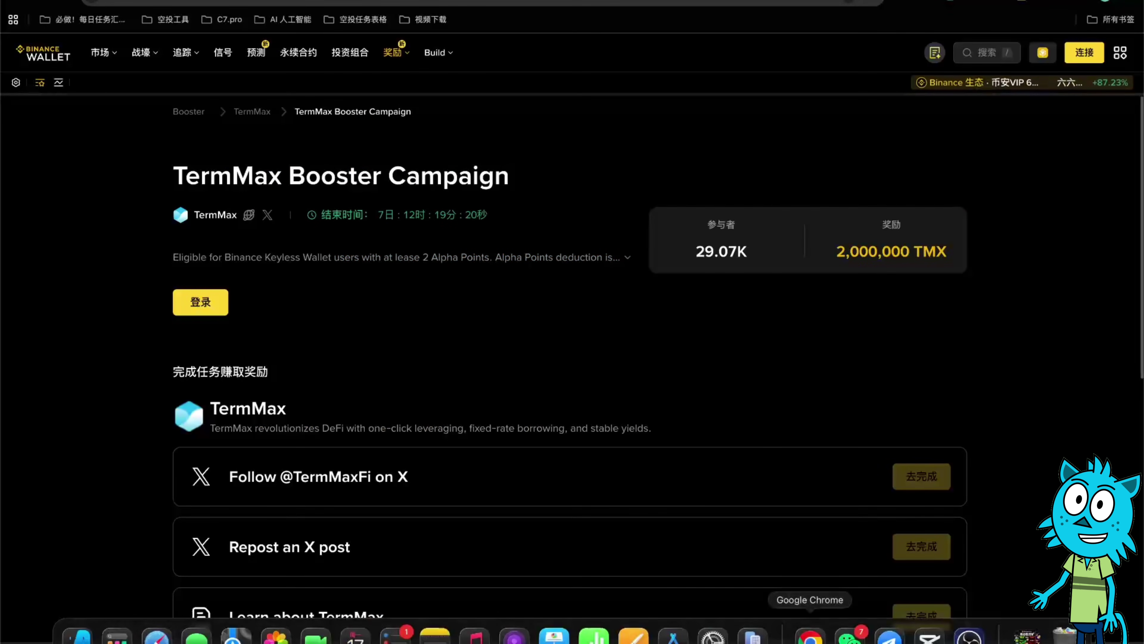
pyautogui.click(753, 631)
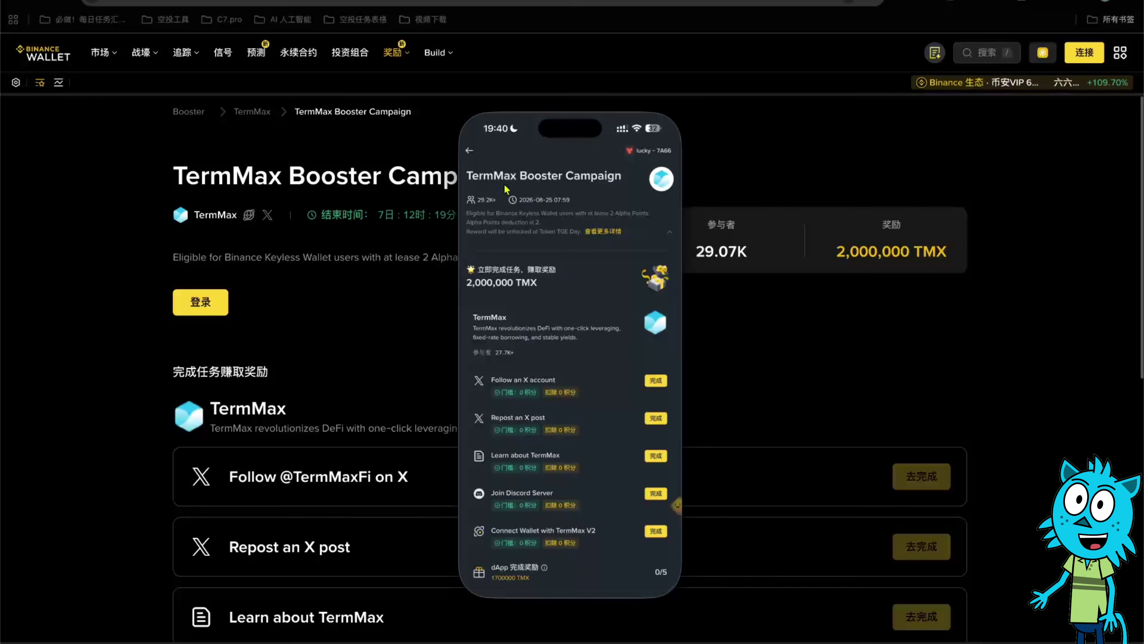
# Step: Return to the phone wallet's home page and reopen the TermMax Booster campaign through the wallet's discovery section
pyautogui.click(469, 152)
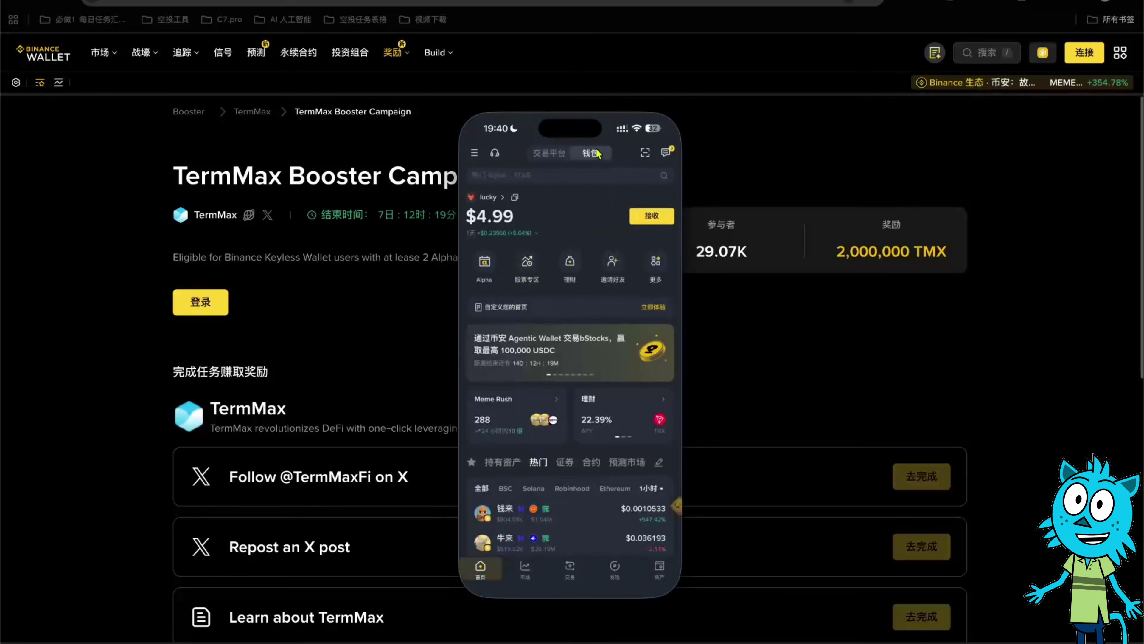
pyautogui.click(616, 567)
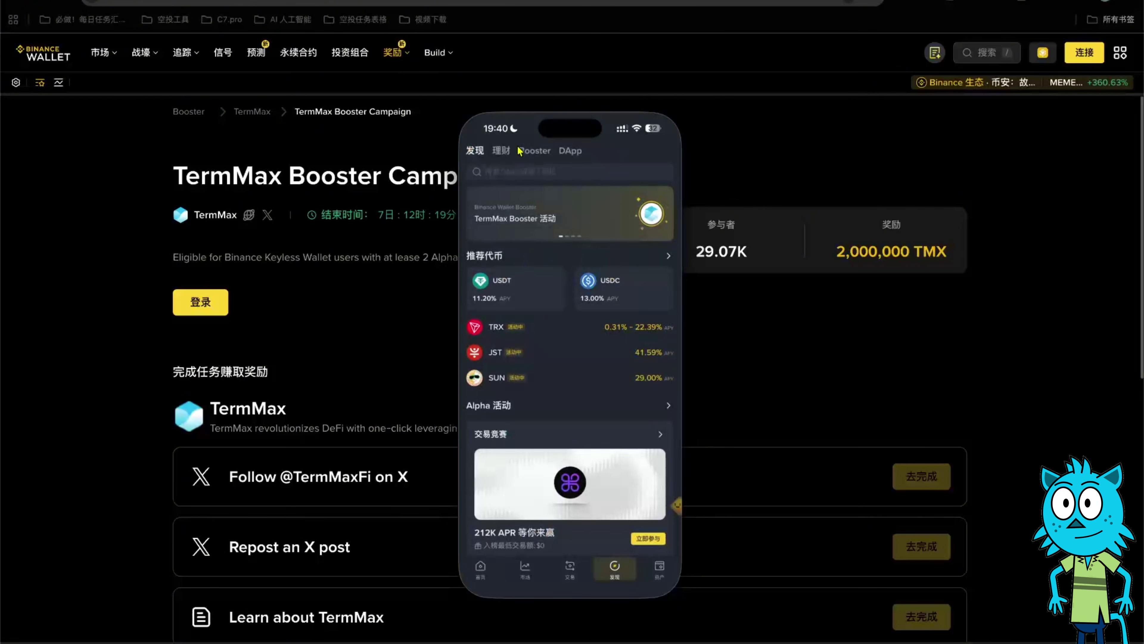
pyautogui.click(553, 224)
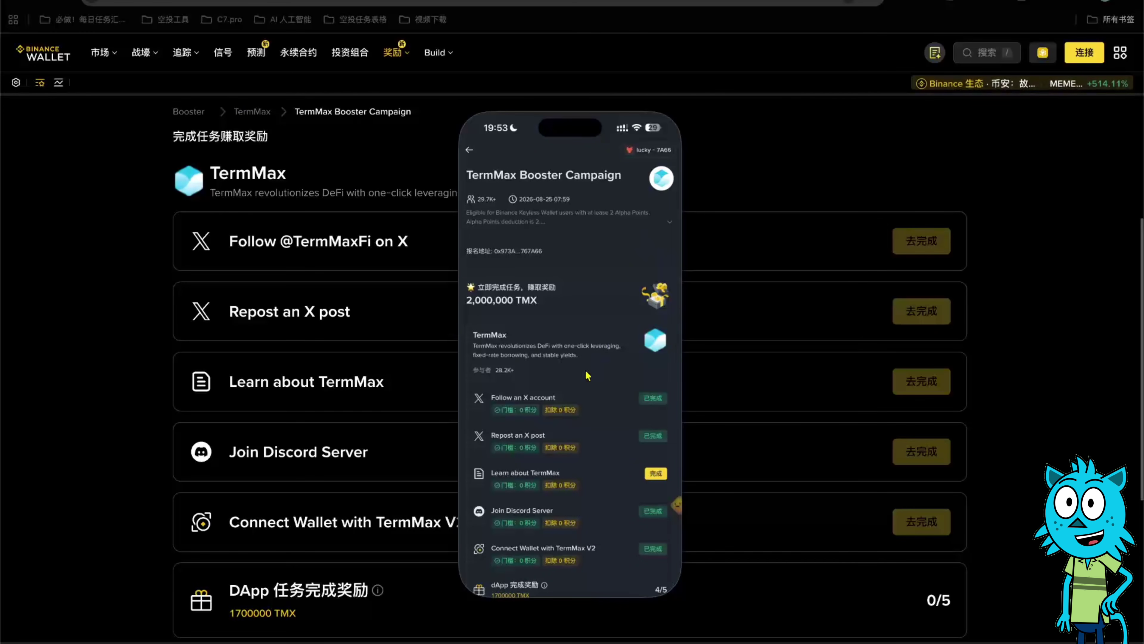
# Step: Inspect the Follow an X account task with its linked social accounts, and the Repost an X post task
pyautogui.click(585, 407)
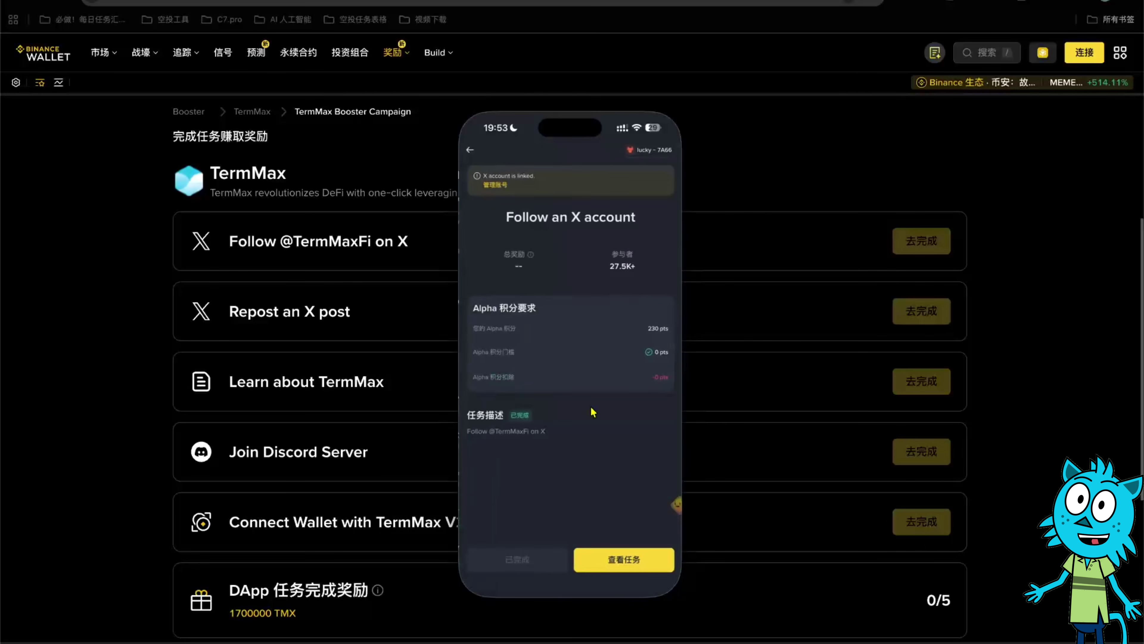
pyautogui.click(496, 186)
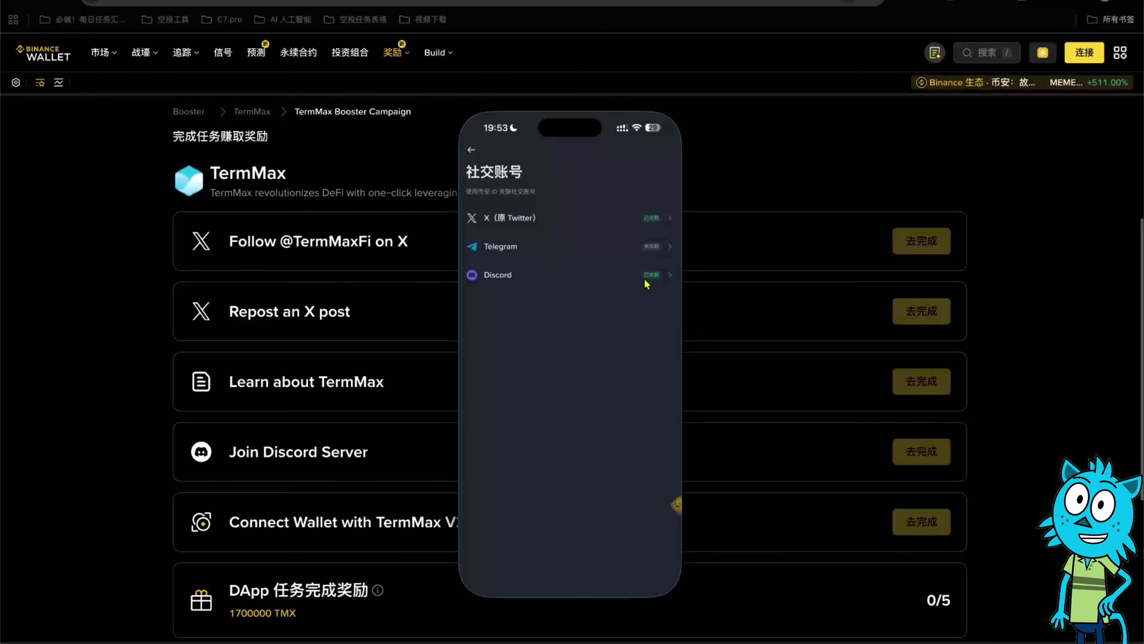
pyautogui.click(470, 149)
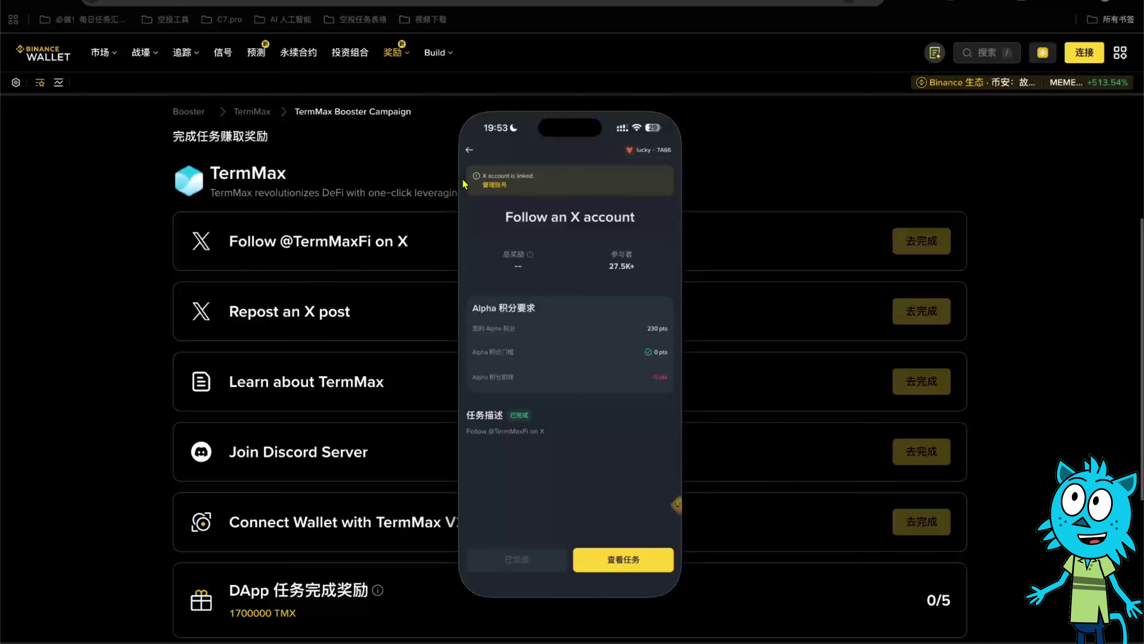
pyautogui.click(470, 151)
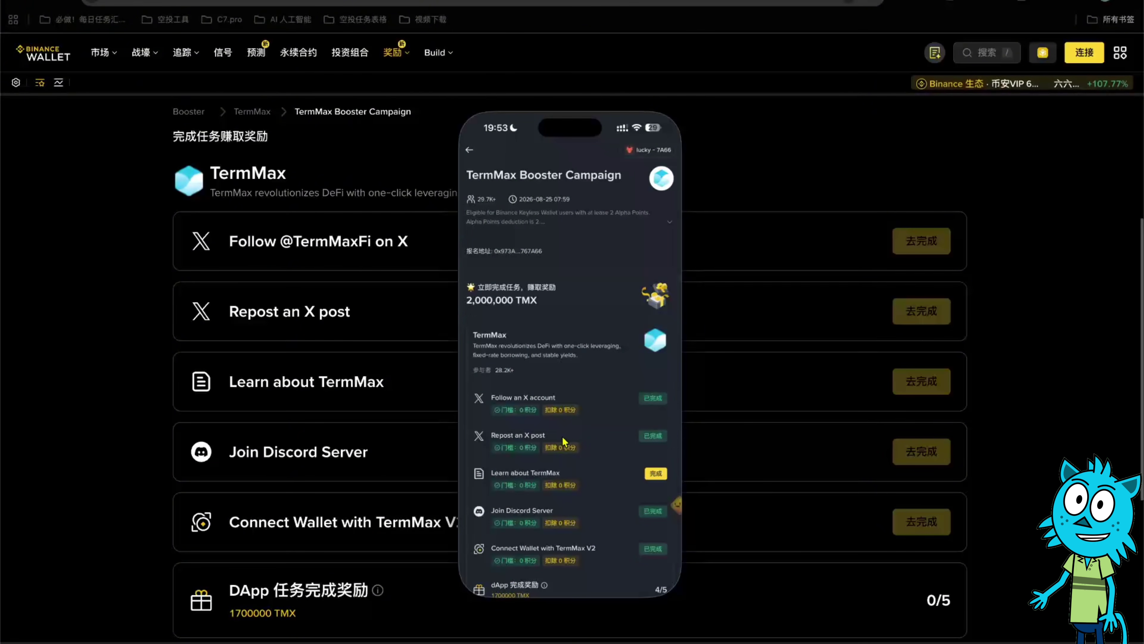
pyautogui.click(595, 442)
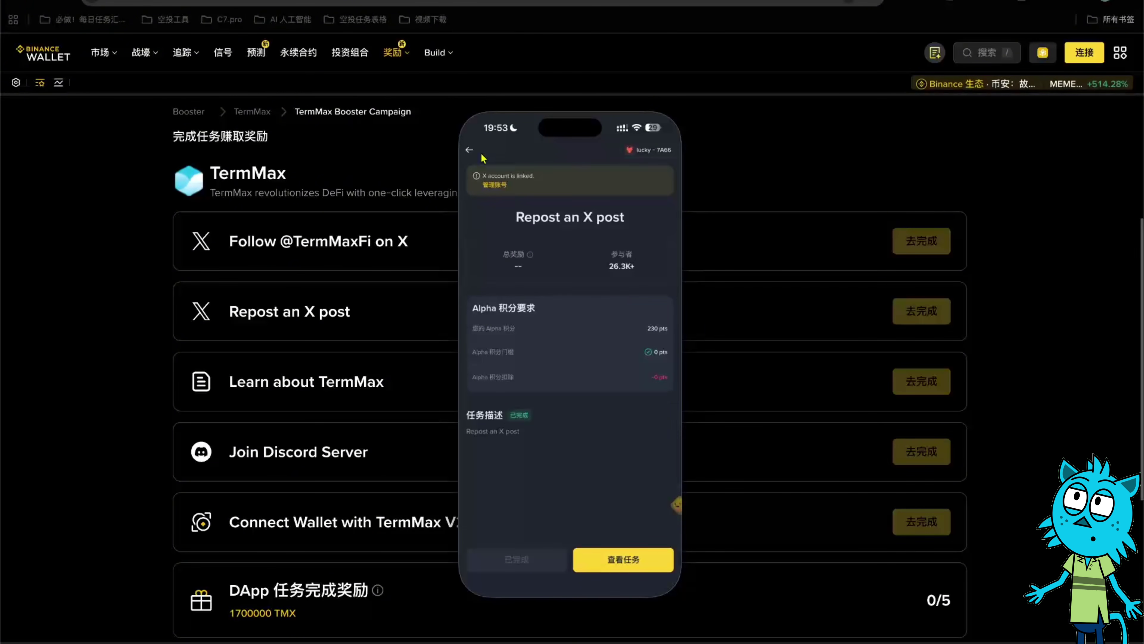
pyautogui.click(469, 149)
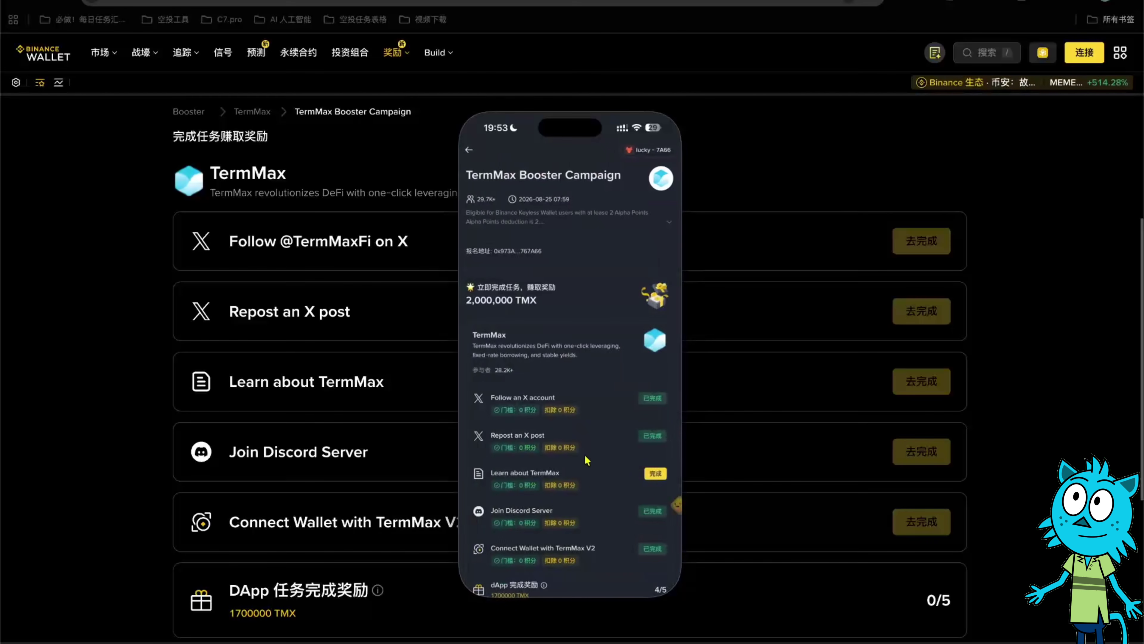
# Step: Open the Learn about TermMax task and start its question quiz
pyautogui.click(588, 471)
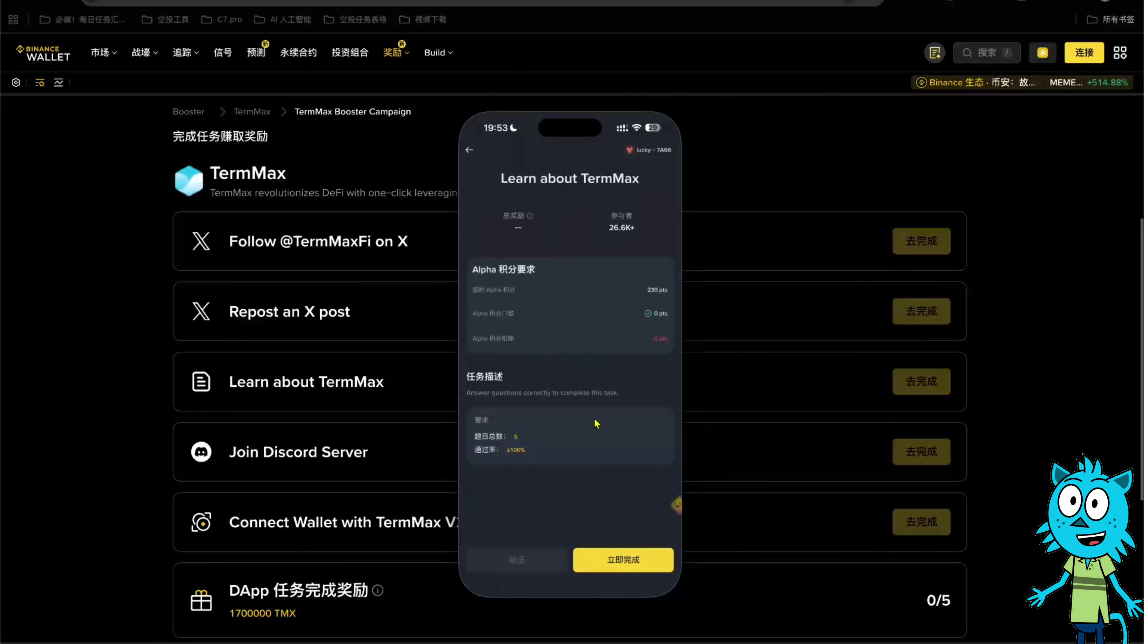
pyautogui.click(635, 567)
pyautogui.click(635, 571)
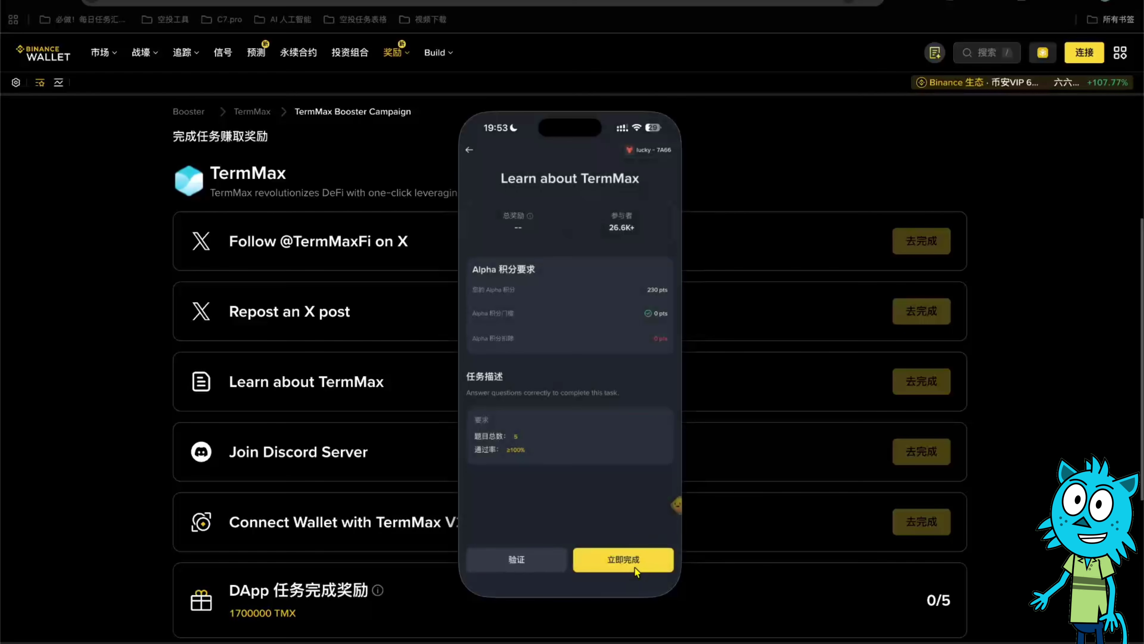
pyautogui.click(637, 561)
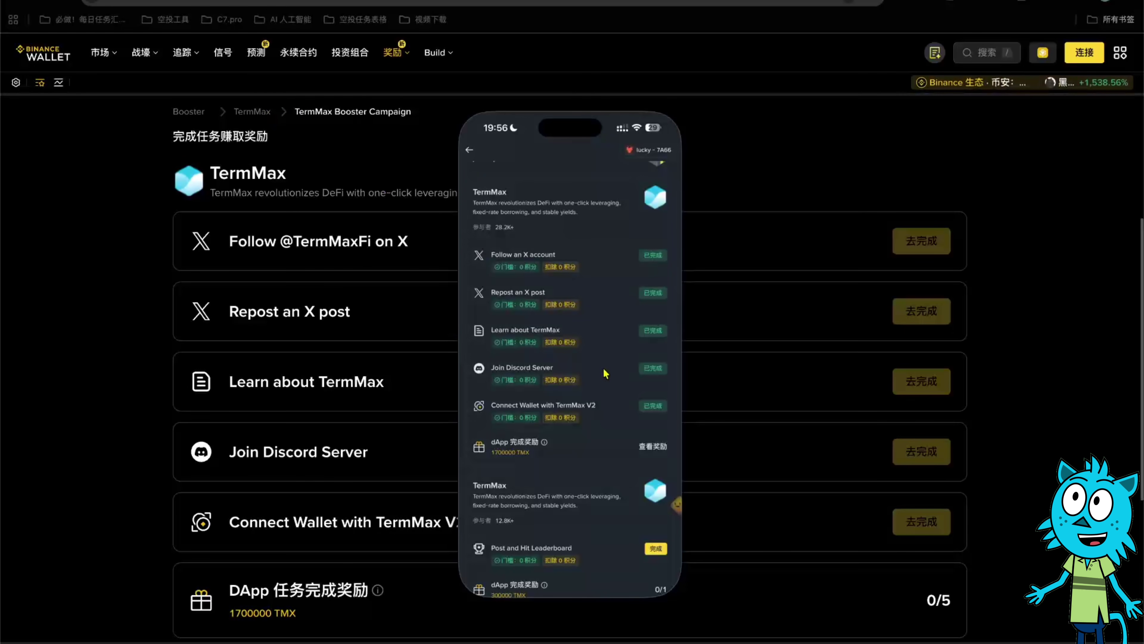
# Step: View the Connect Wallet with TermMax V2 task and its TermMax site, and return to the campaign's task list
pyautogui.click(591, 415)
pyautogui.click(601, 553)
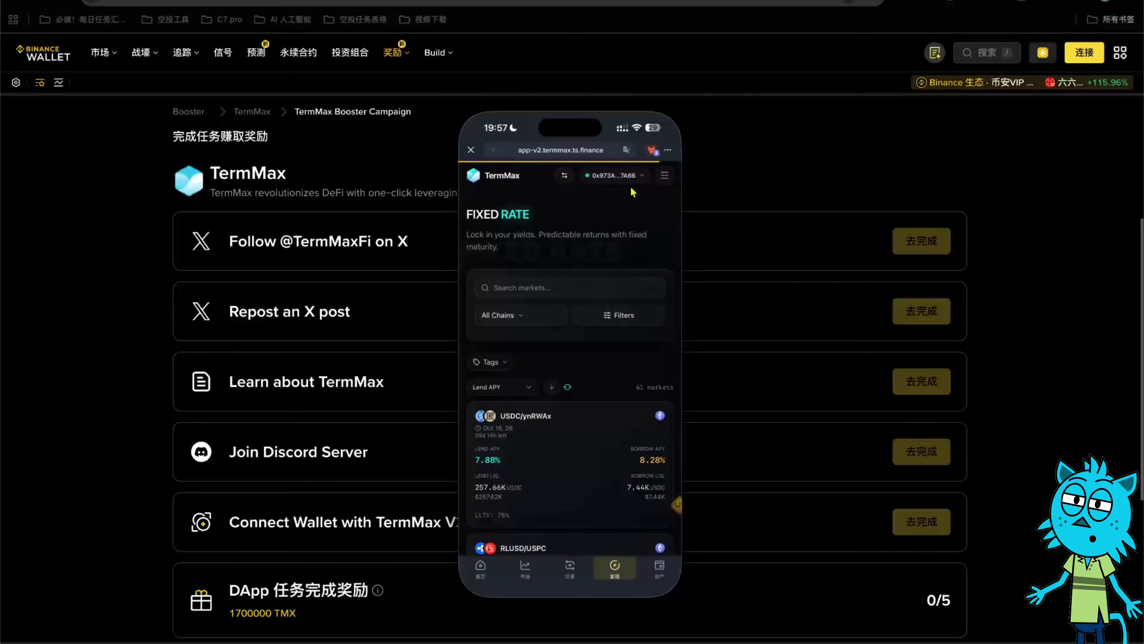
pyautogui.click(471, 150)
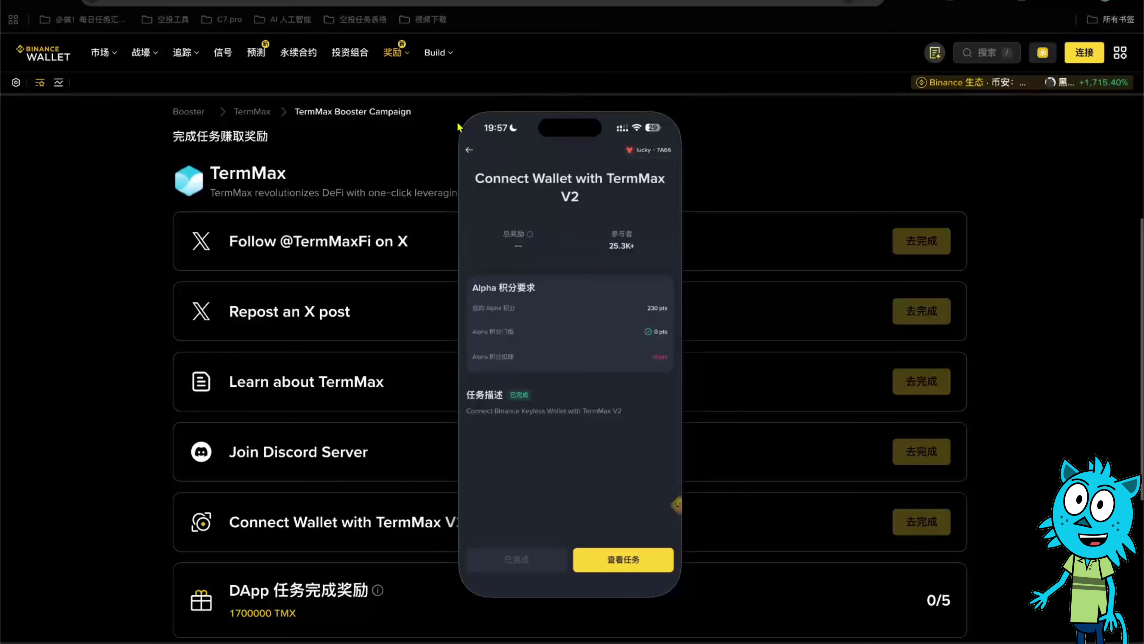
pyautogui.click(469, 151)
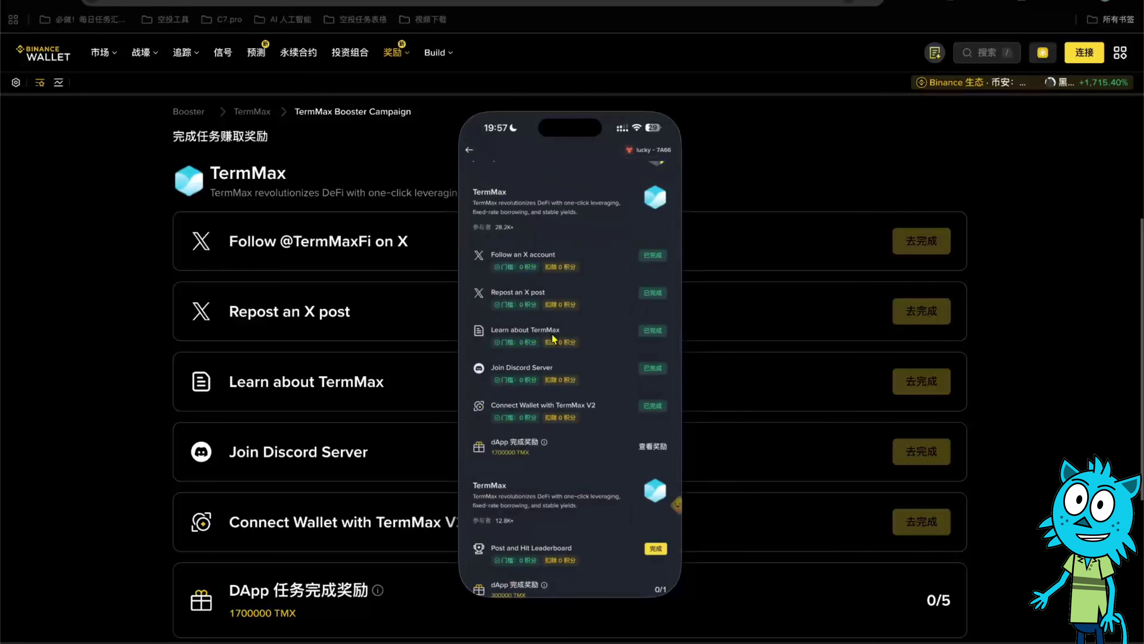
# Step: Read the distribution rules of the 1700000 TMX and 300000 TMX dApp completion rewards, closing each explanation
pyautogui.click(545, 443)
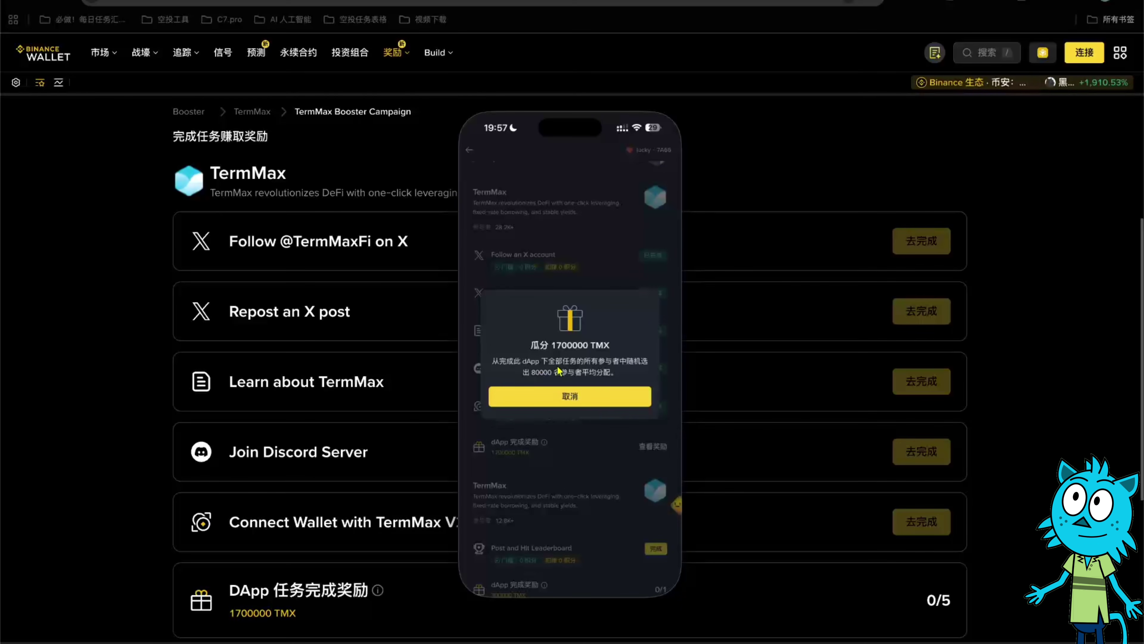
pyautogui.click(579, 391)
pyautogui.scroll(-2, 559, 434)
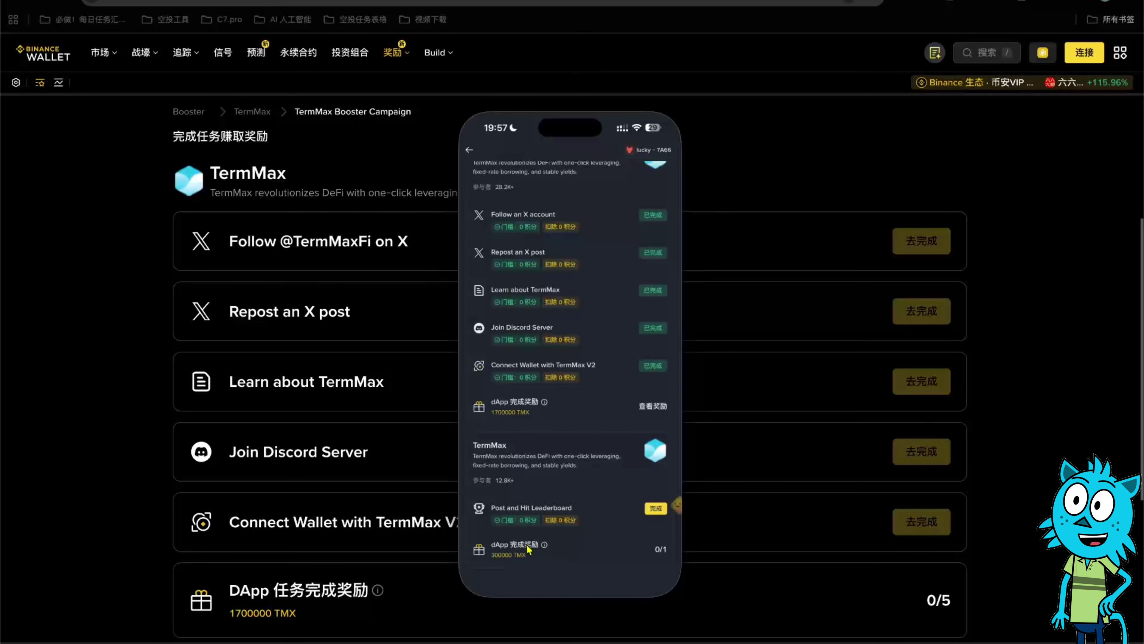
pyautogui.click(542, 546)
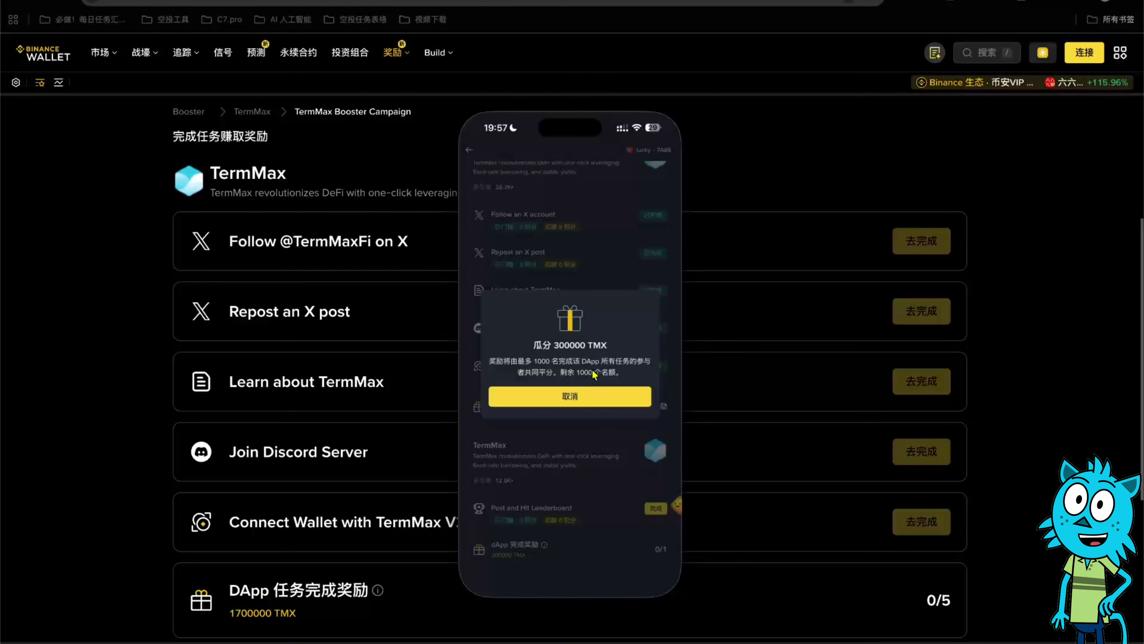
pyautogui.click(579, 395)
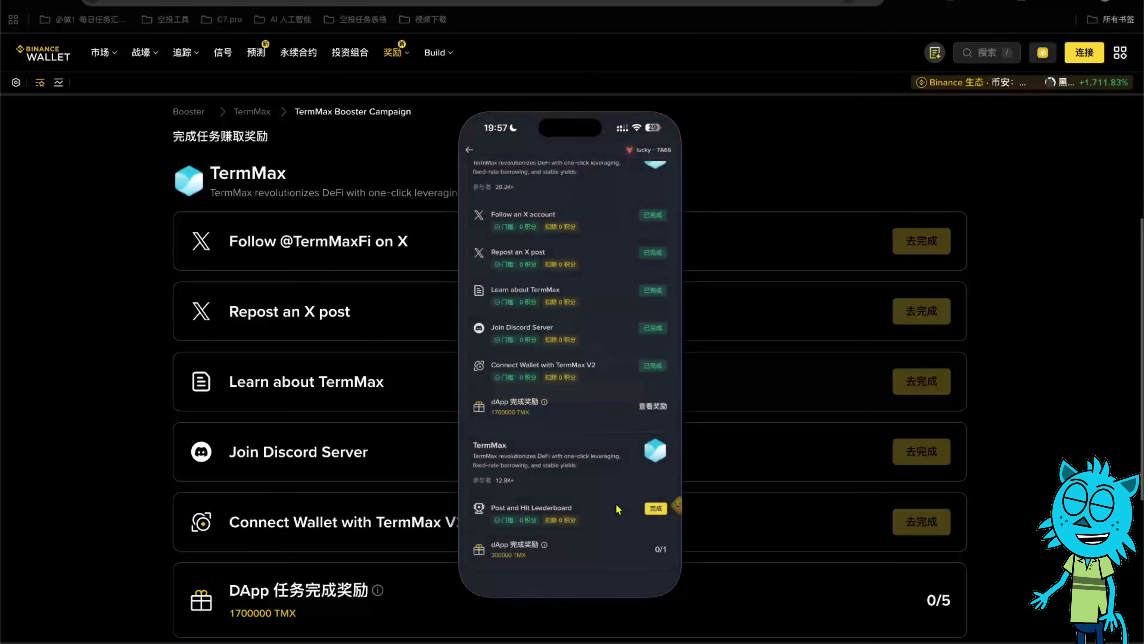
# Step: Open the Post and Hit Leaderboard task and start it to reach the TermMax activity page
pyautogui.click(531, 507)
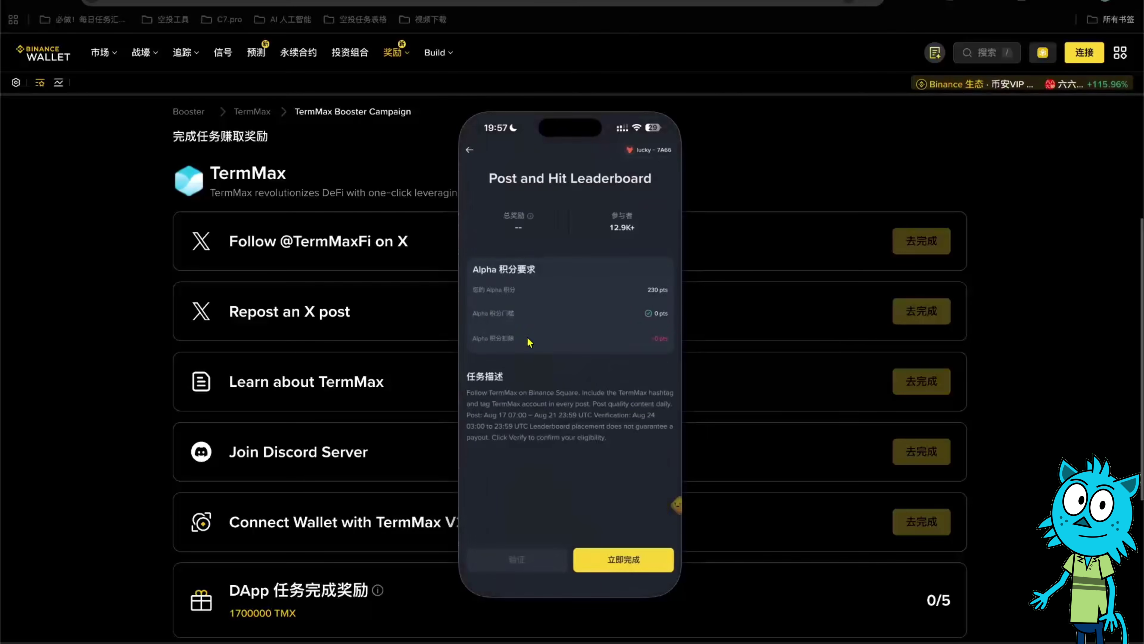
pyautogui.click(606, 557)
pyautogui.click(621, 571)
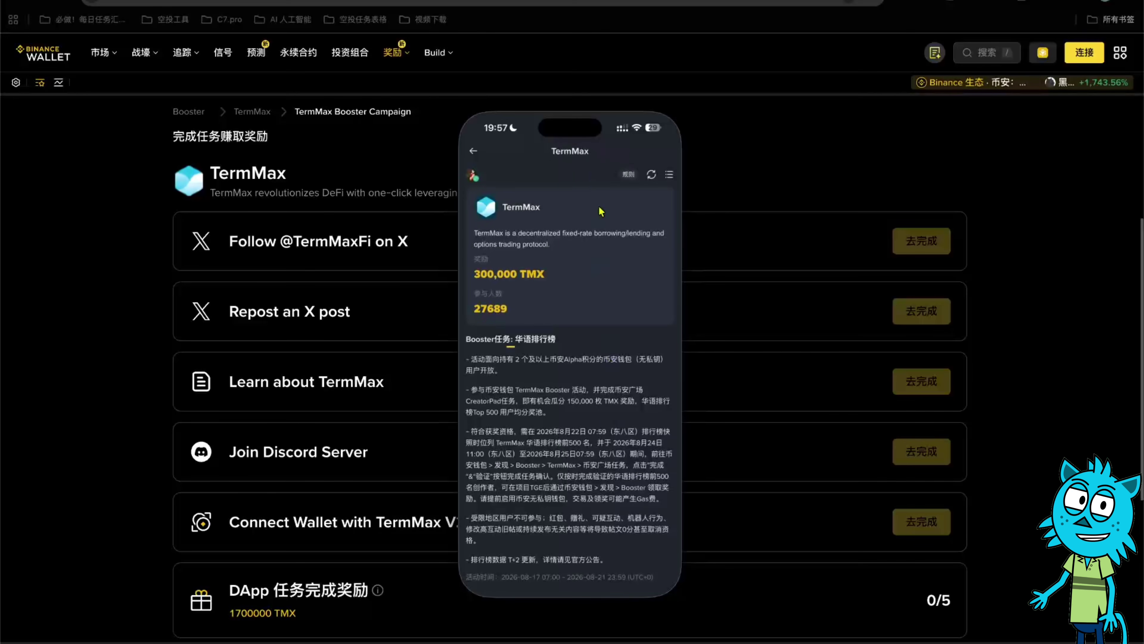
# Step: Complete the Square follow task by following the TermMax account, and return to the activity page
pyautogui.scroll(-2, 556, 376)
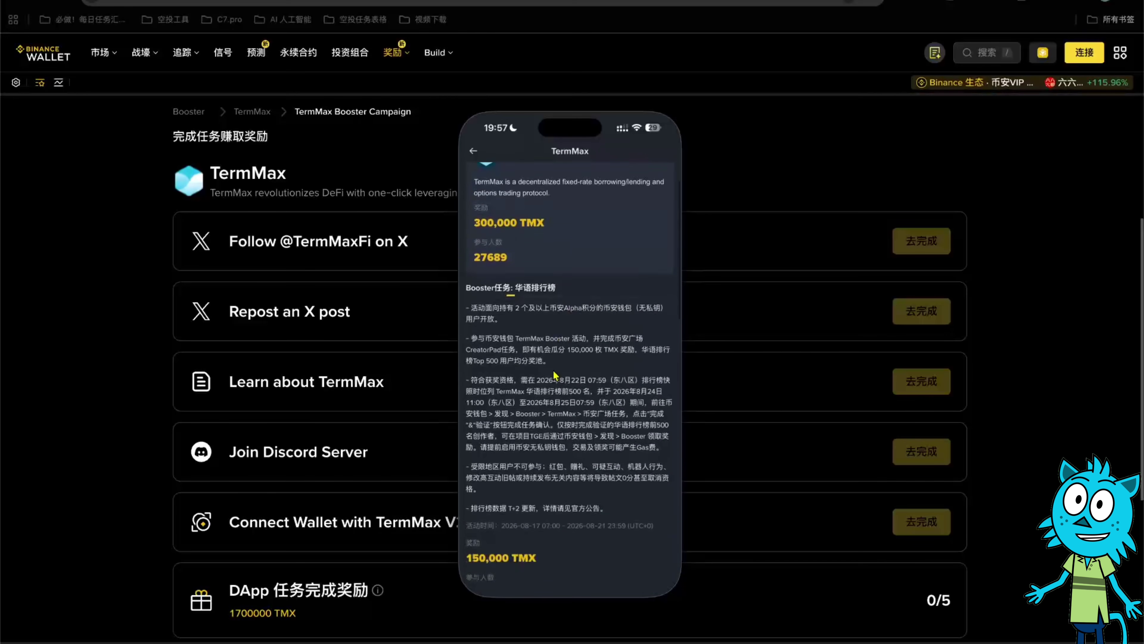
pyautogui.scroll(-10, 556, 377)
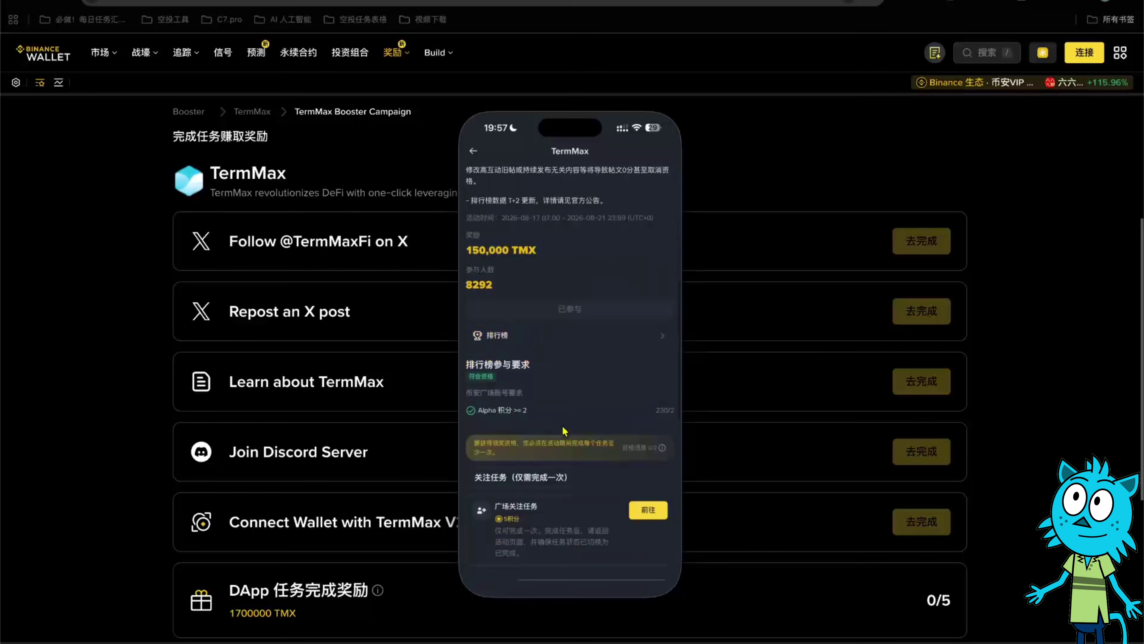
pyautogui.scroll(-5, 564, 431)
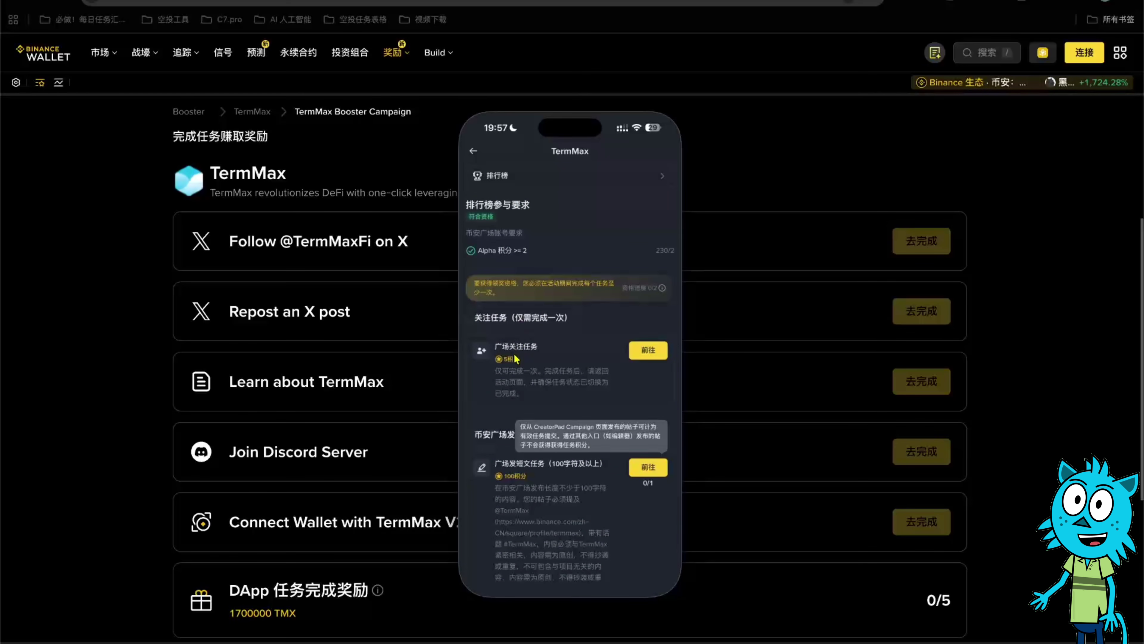
pyautogui.click(644, 350)
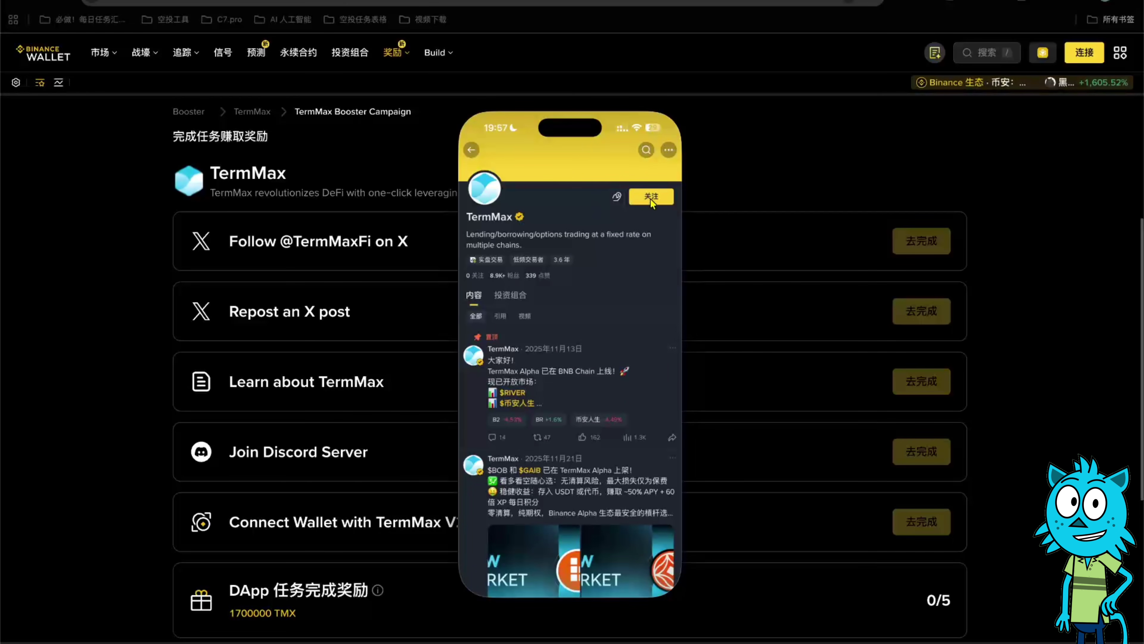
pyautogui.click(651, 198)
pyautogui.click(472, 153)
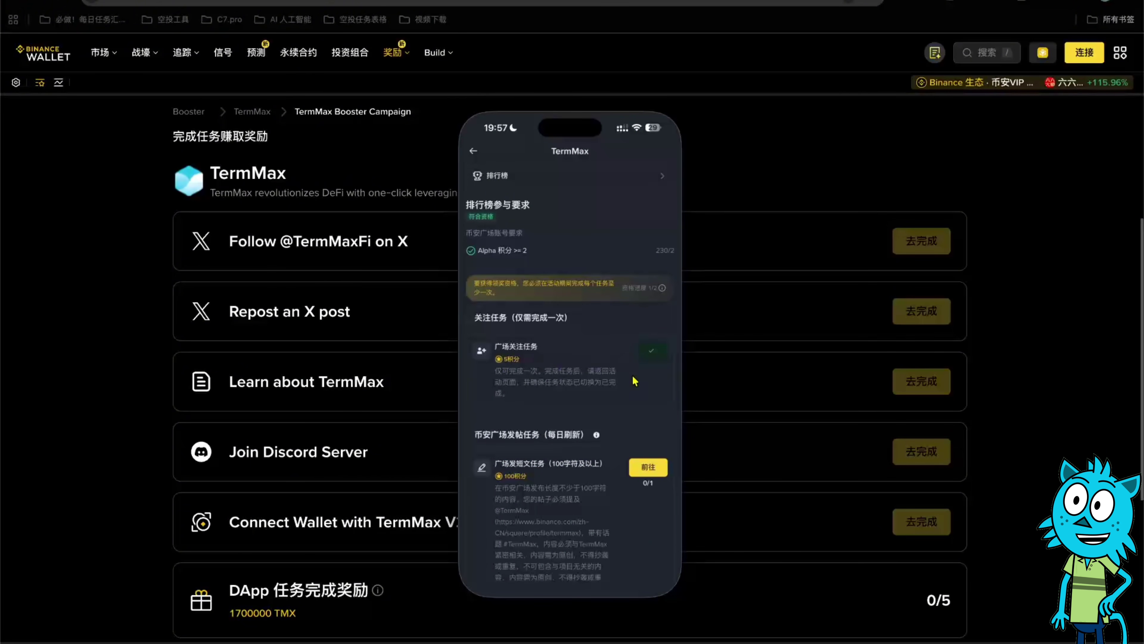
# Step: Review the daily short-post task requirements and the Chinese leaderboard rules, and open the TermMax Booster leaderboard
pyautogui.scroll(-4, 598, 396)
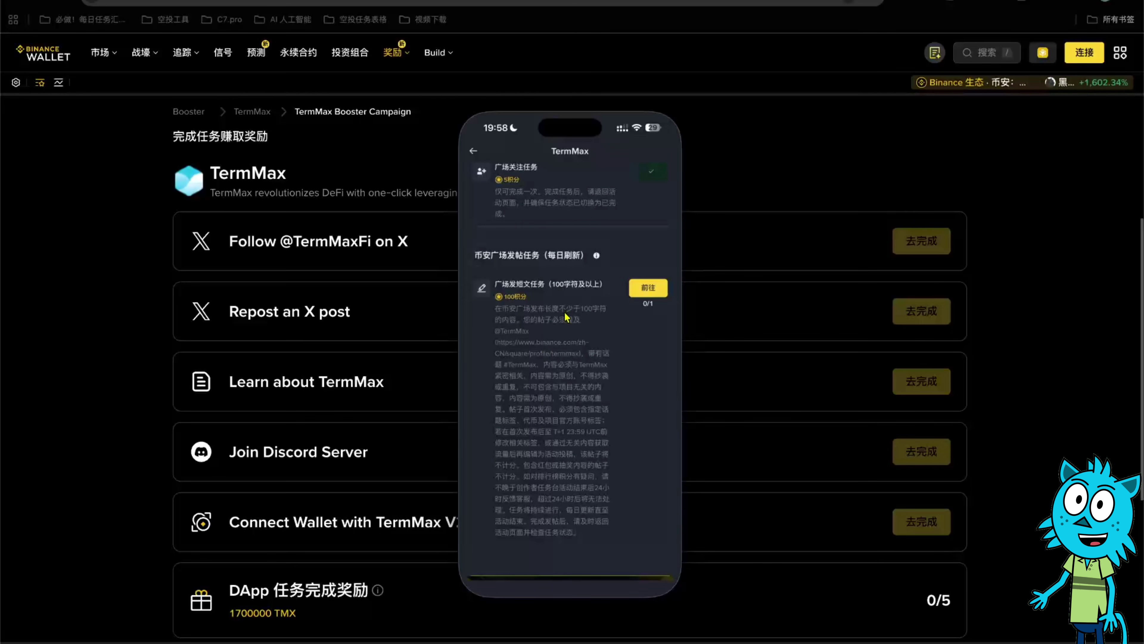
pyautogui.scroll(-1, 569, 332)
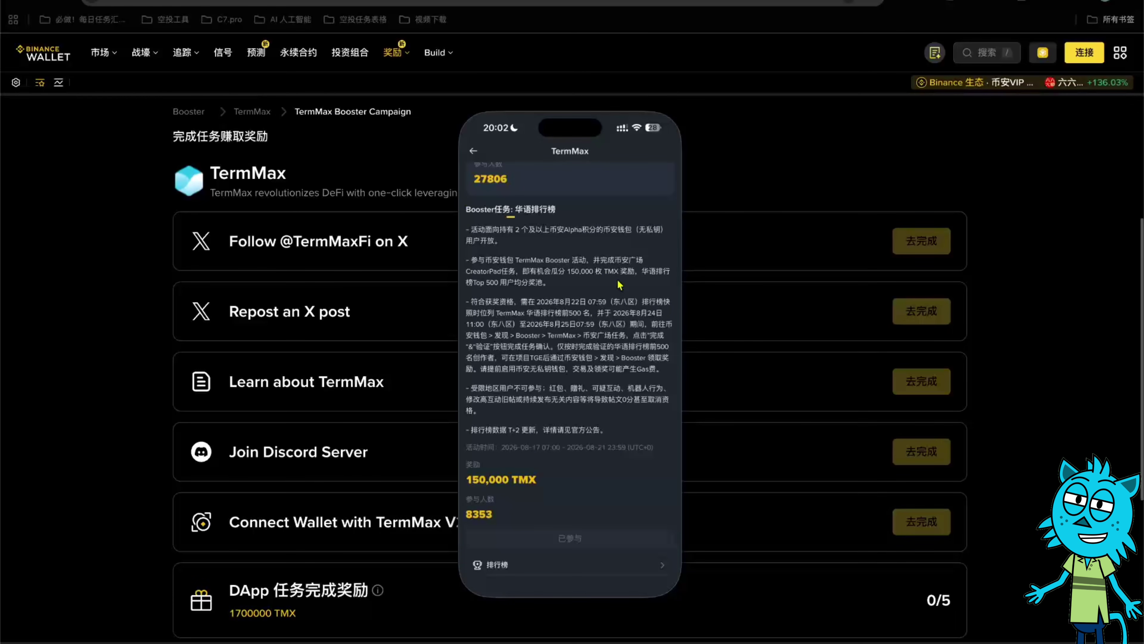
pyautogui.scroll(-2, 611, 453)
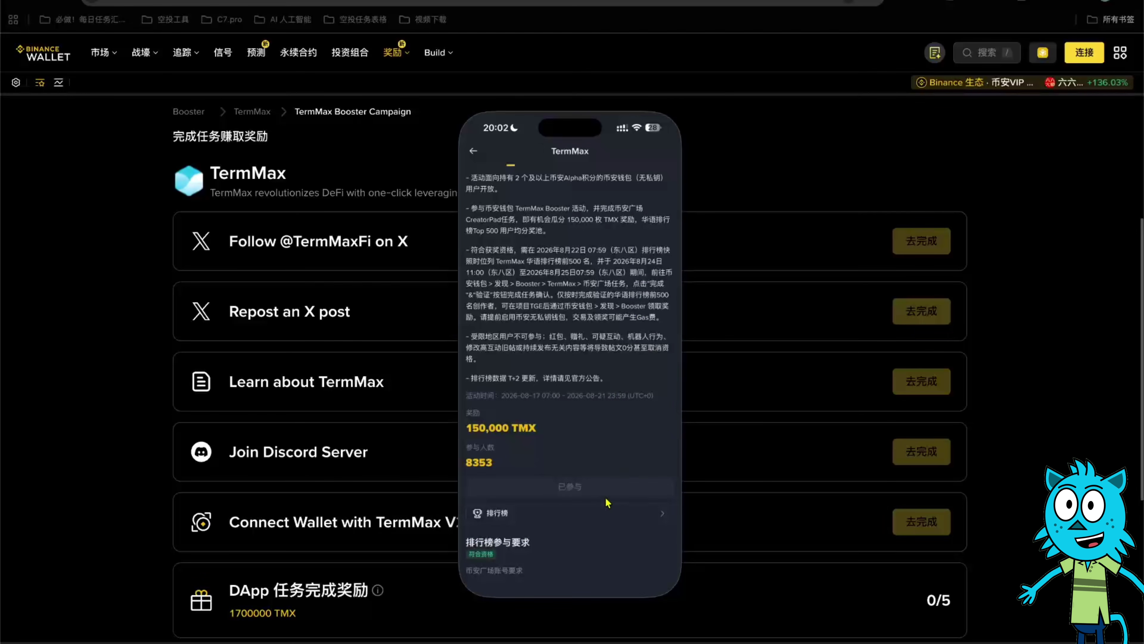
pyautogui.click(529, 517)
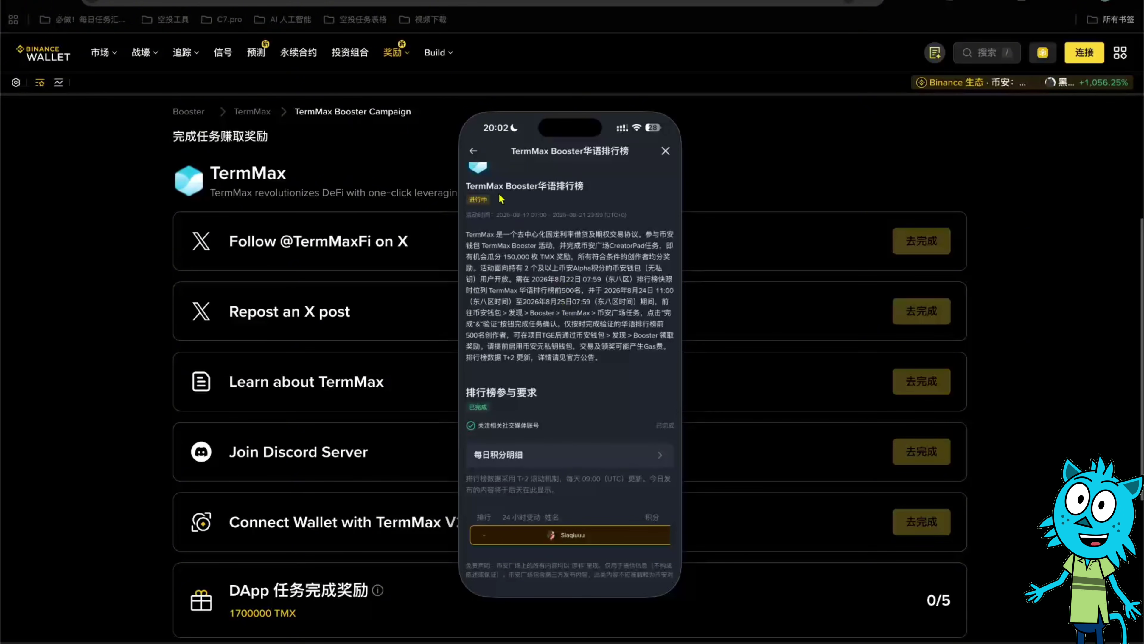
# Step: Return to the Post and Hit Leaderboard task and try to verify its completion
pyautogui.click(477, 153)
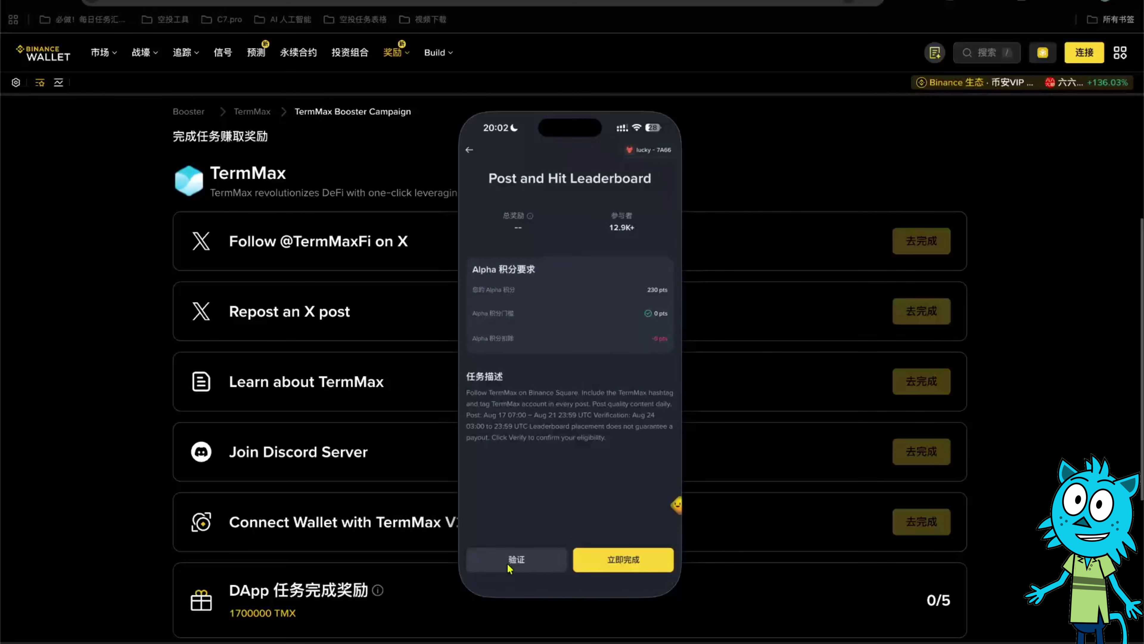
pyautogui.click(509, 564)
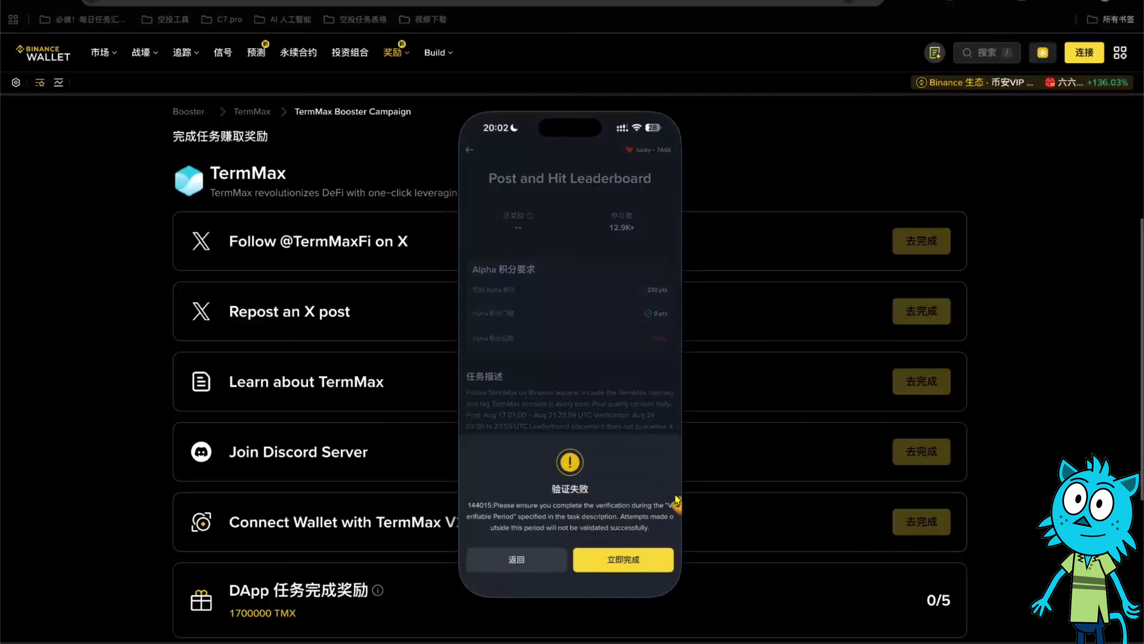
# Step: Dismiss the verification notice and examine the daily check-in and the XP, AP and MP tasks on TermMax's Campaigns page
pyautogui.click(552, 558)
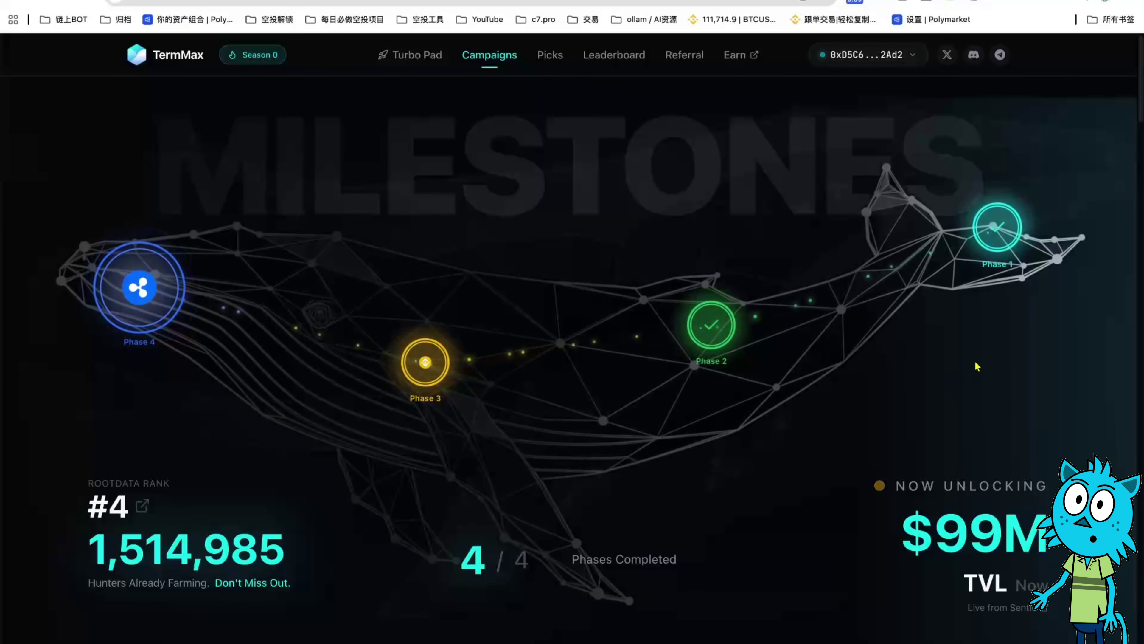
pyautogui.scroll(-10, 977, 367)
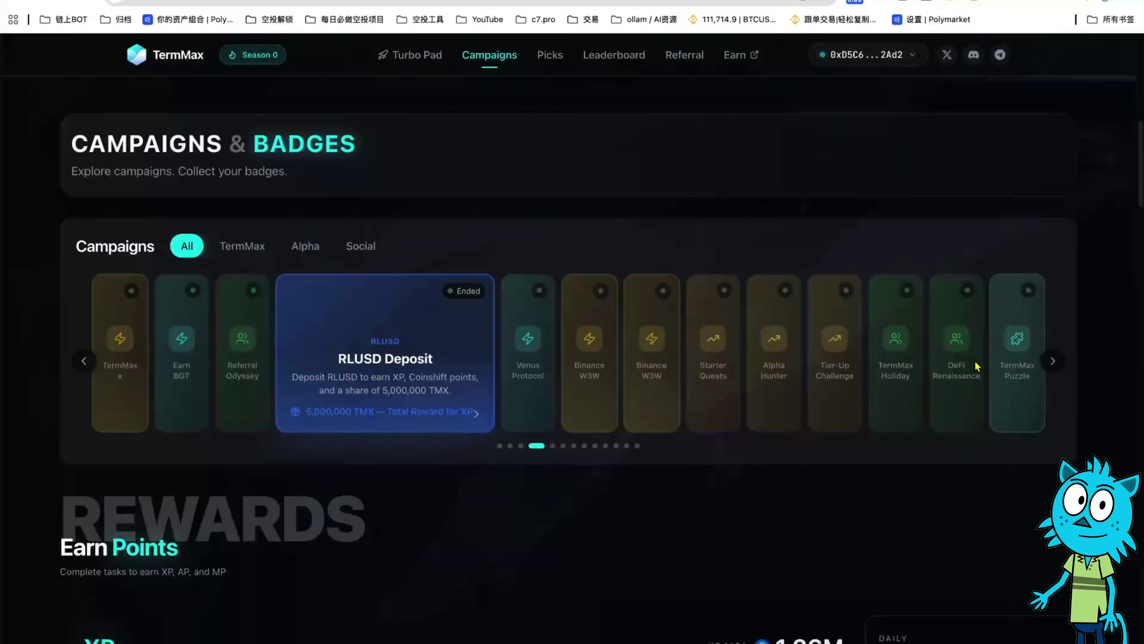
pyautogui.scroll(-5, 976, 367)
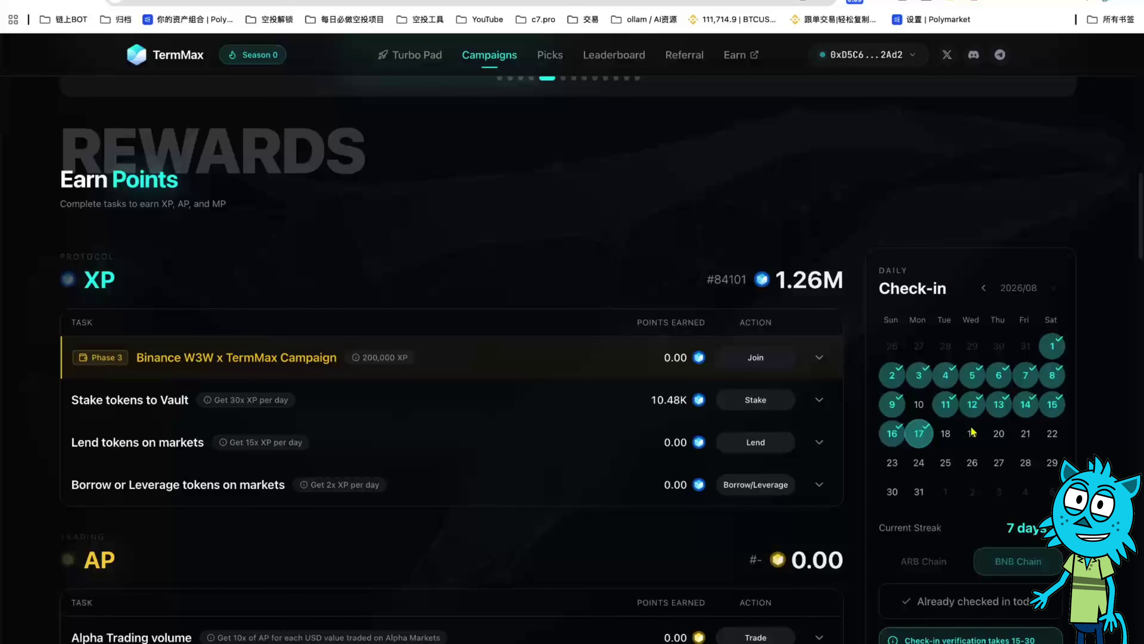
pyautogui.scroll(-1, 518, 366)
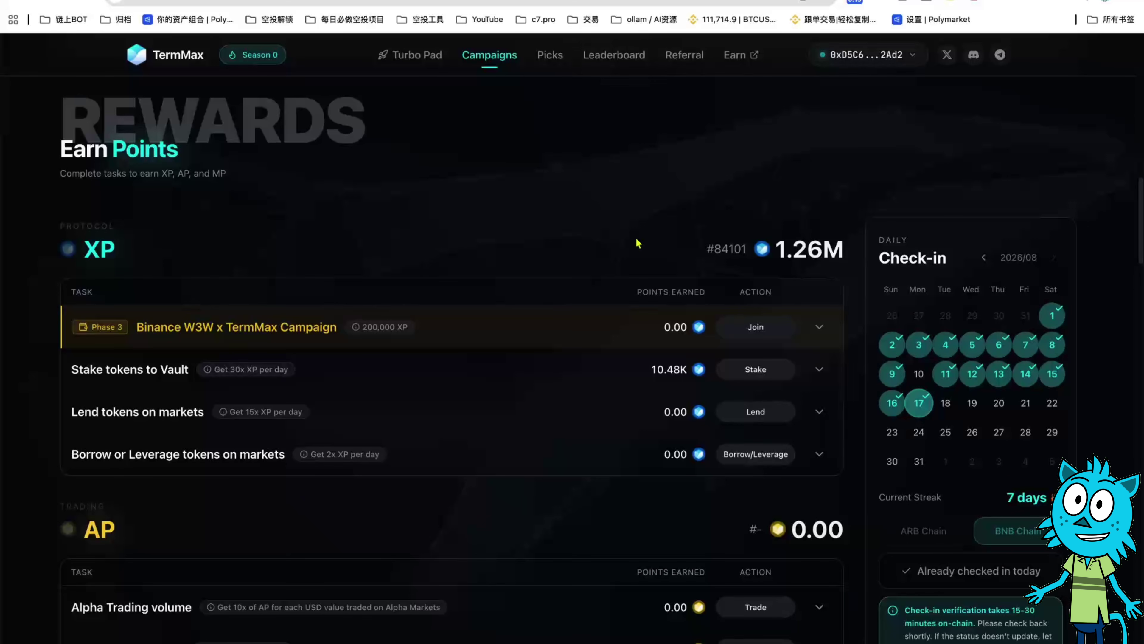
pyautogui.scroll(-8, 638, 243)
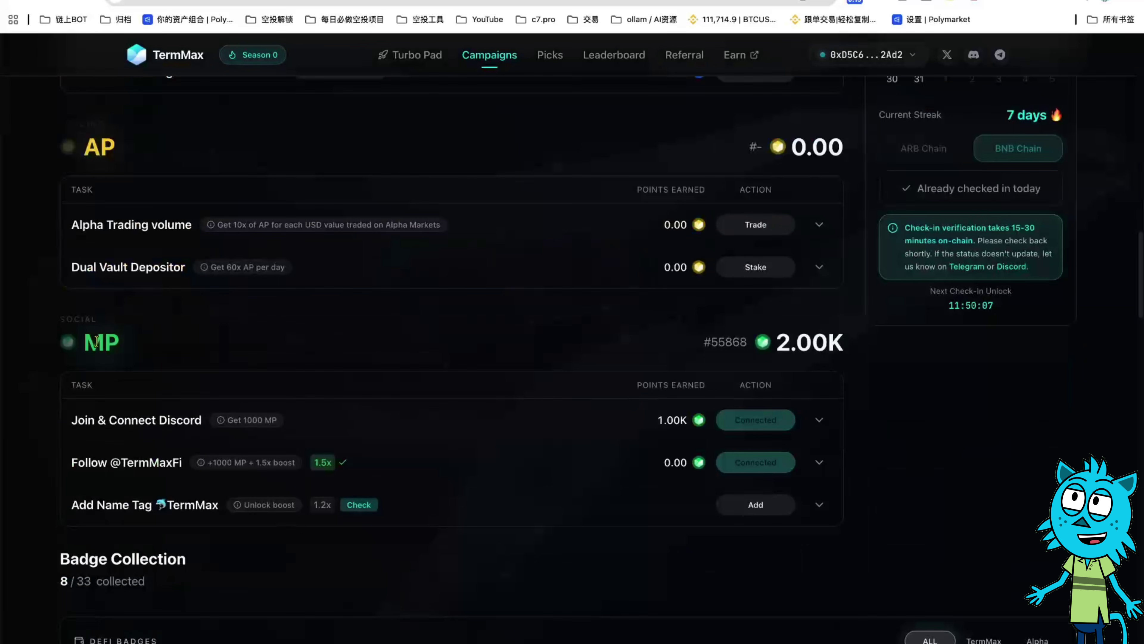
pyautogui.moveTo(97, 342); pyautogui.dragTo(204, 344)
pyautogui.click(415, 337)
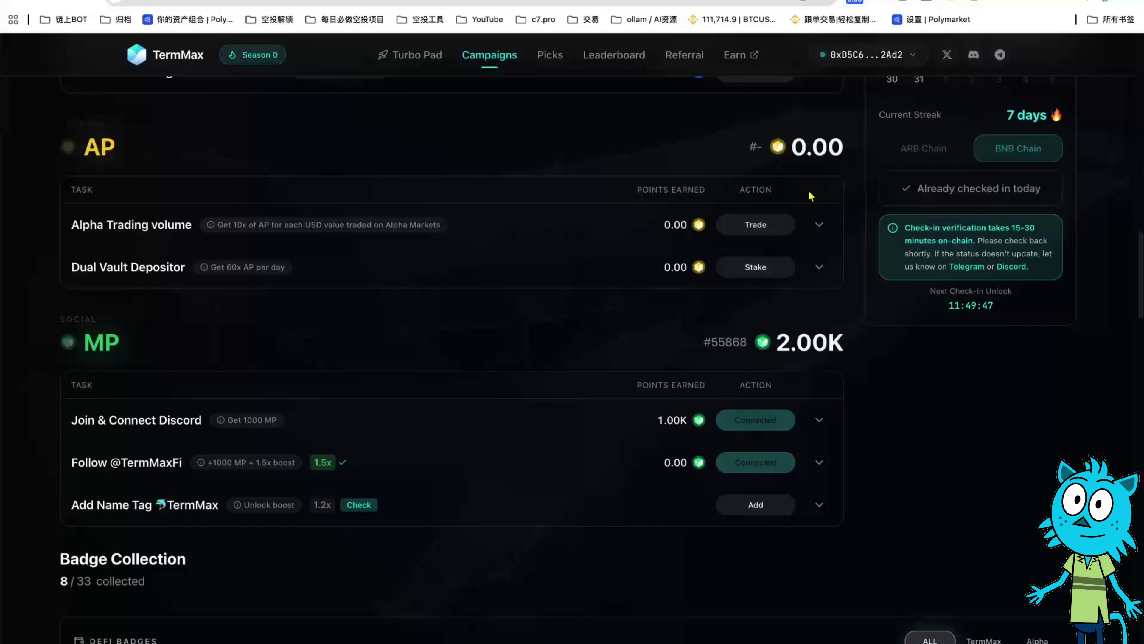
# Step: Review the TermMax milestones overview and the campaign cards in the Campaigns & Badges section
pyautogui.scroll(15, 825, 327)
pyautogui.scroll(-12, 828, 334)
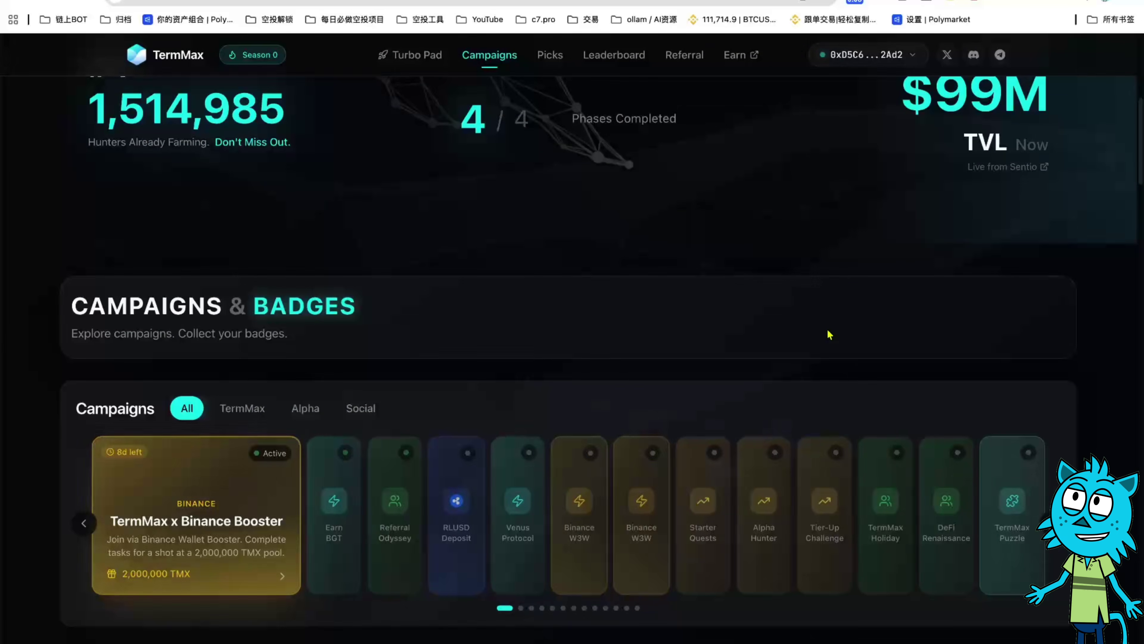
pyautogui.scroll(6, 580, 332)
pyautogui.scroll(5, 580, 332)
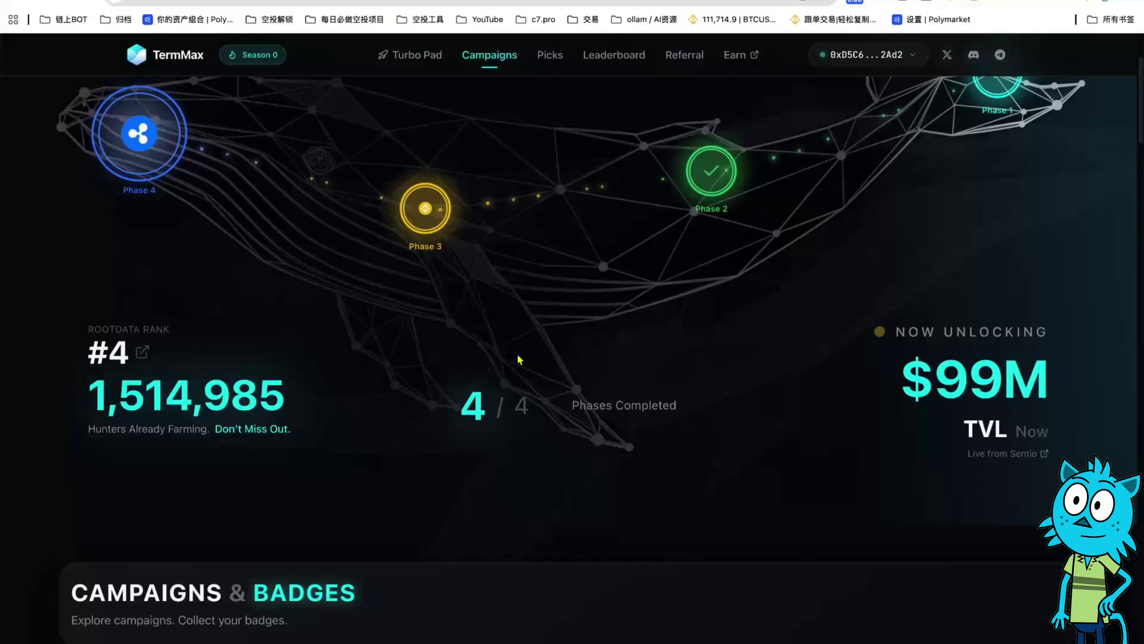
pyautogui.scroll(-7, 518, 363)
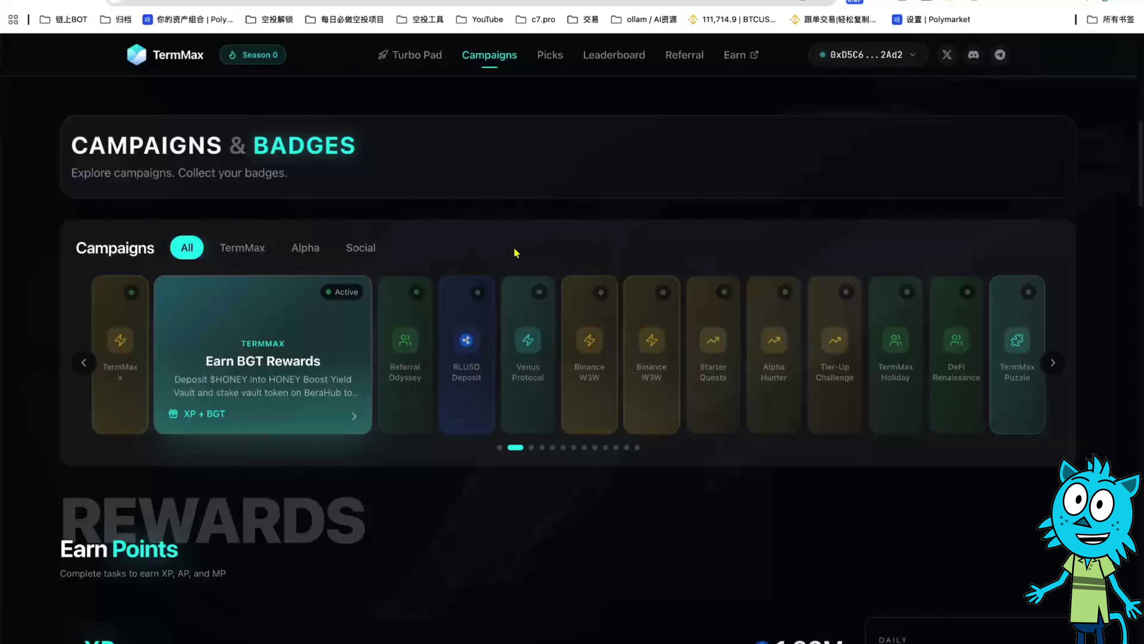
pyautogui.scroll(-2, 516, 253)
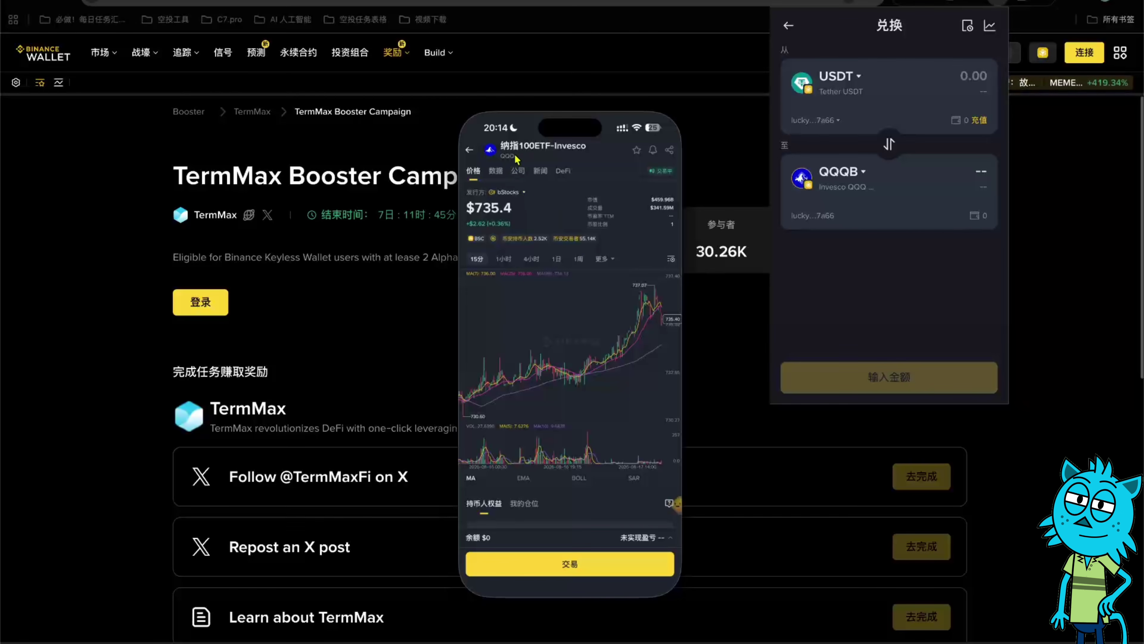
# Step: Look into the QQQB token and request a swap quote for 500 USDT to QQQB on BSC
pyautogui.click(495, 175)
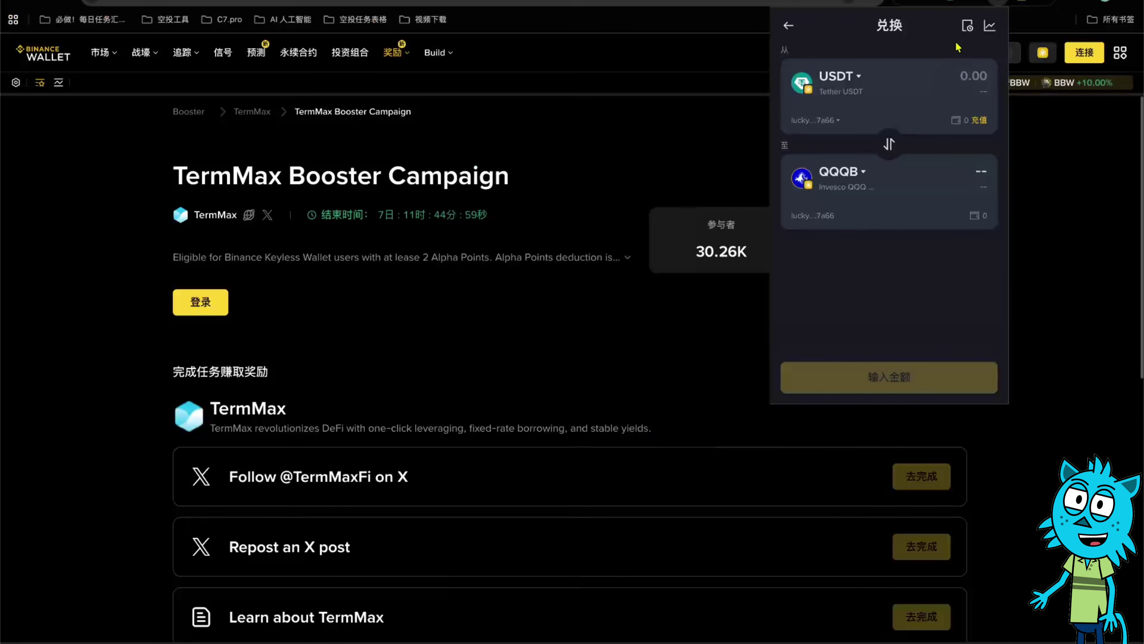
pyautogui.click(789, 26)
pyautogui.click(889, 120)
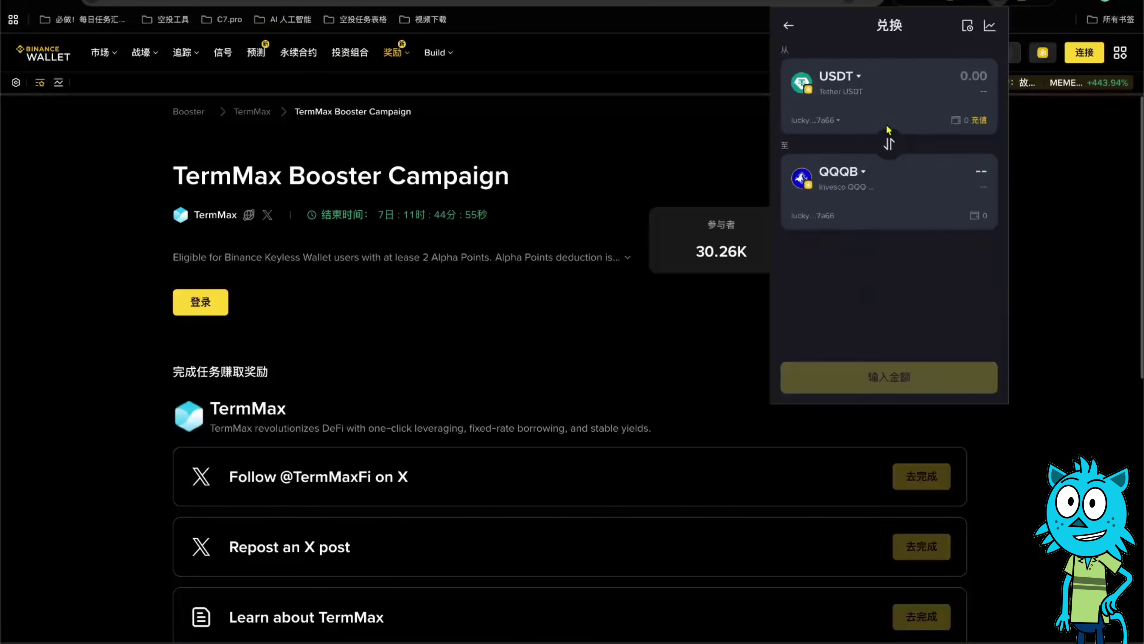
pyautogui.click(950, 73)
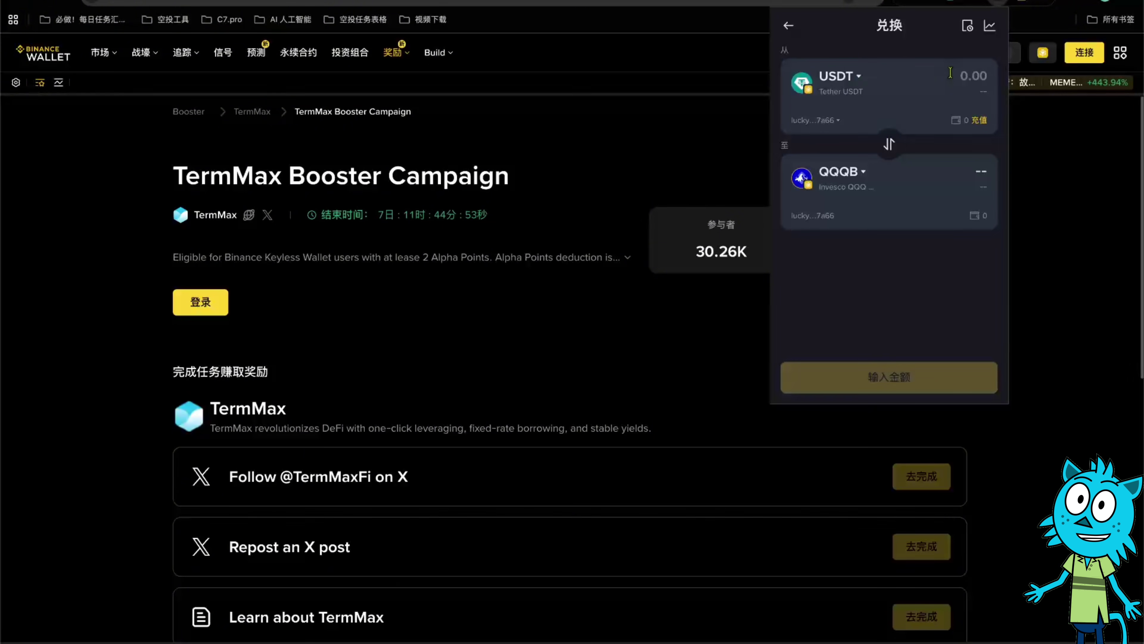
pyautogui.write('500')
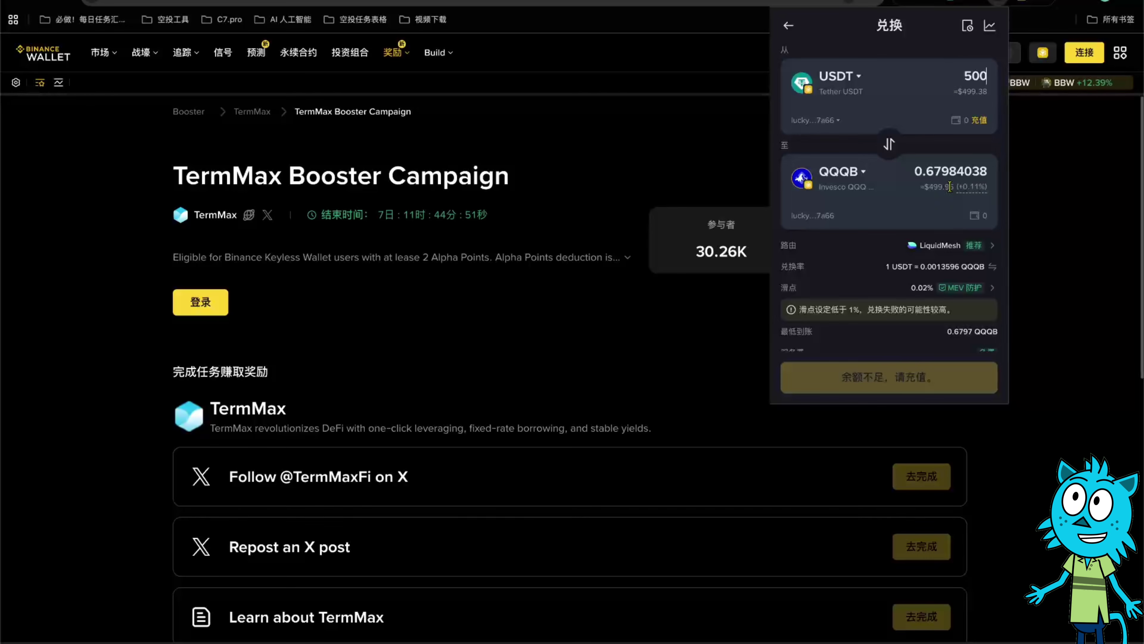
pyautogui.scroll(-1, 823, 342)
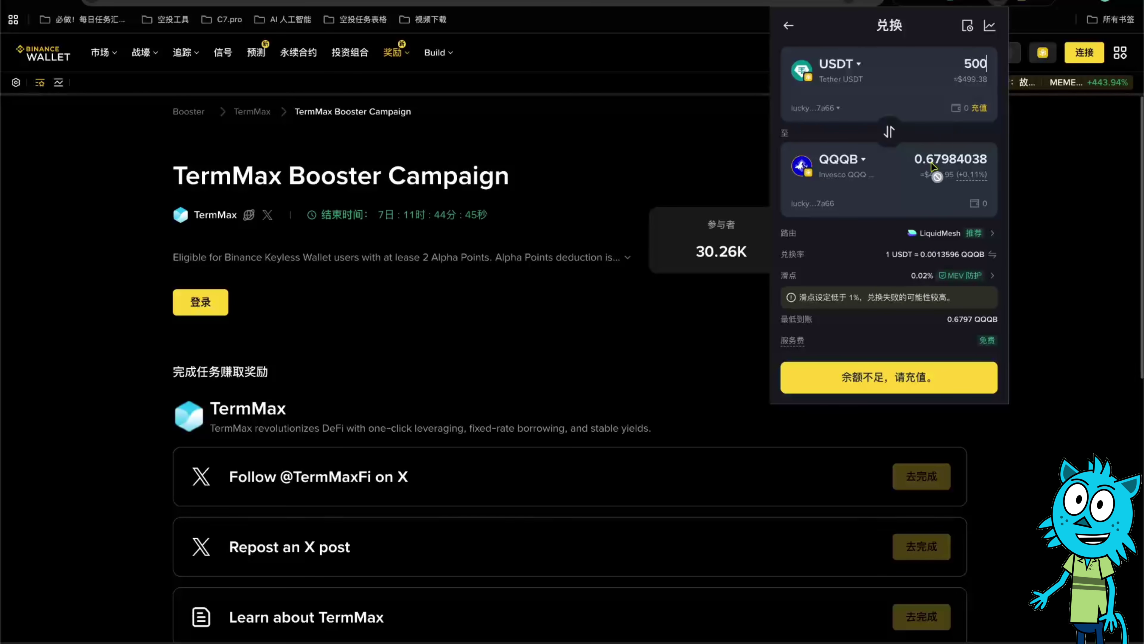
# Step: Reverse the swap to sell QQQB for USDT, and set the custom slippage to 0.01%
pyautogui.click(897, 139)
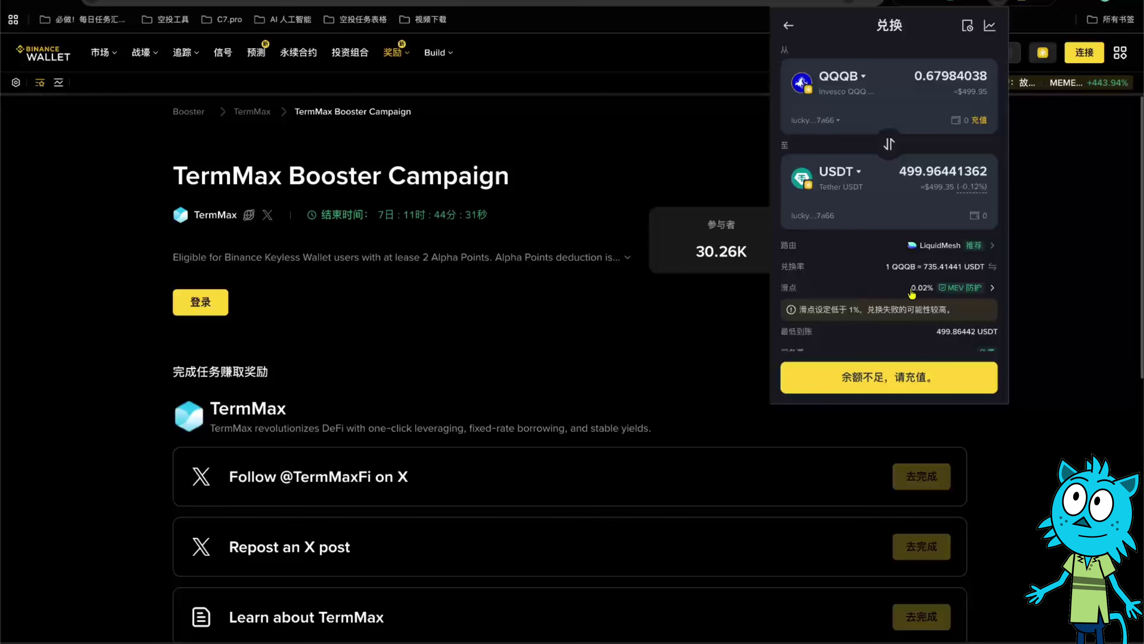
pyautogui.click(921, 288)
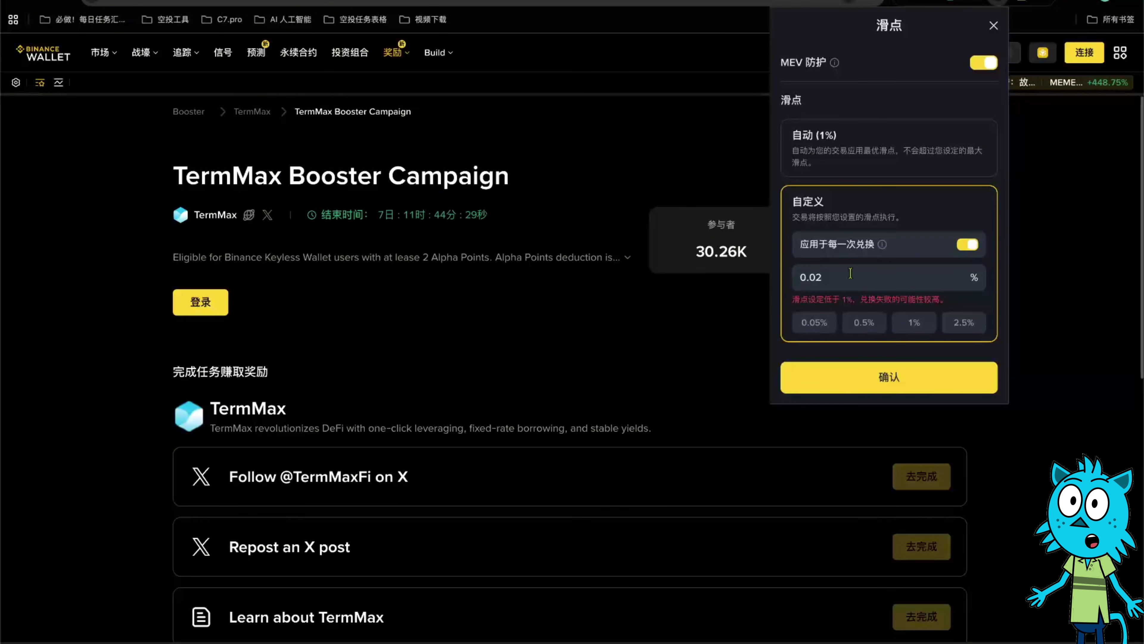
pyautogui.press('BackSpace')
pyautogui.write('1')
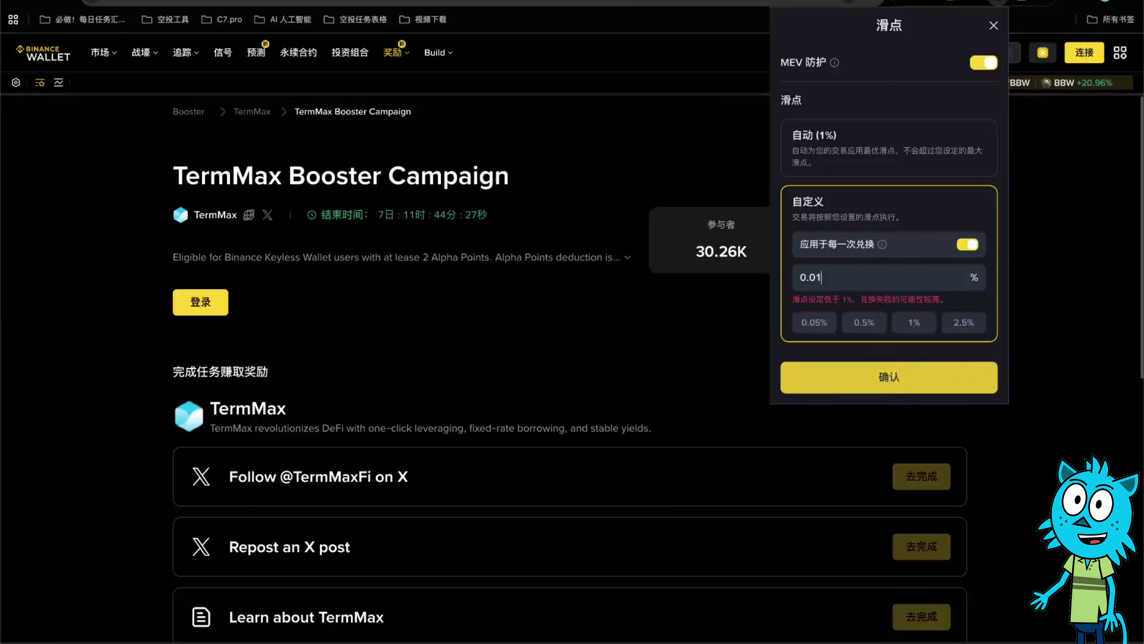
pyautogui.click(865, 379)
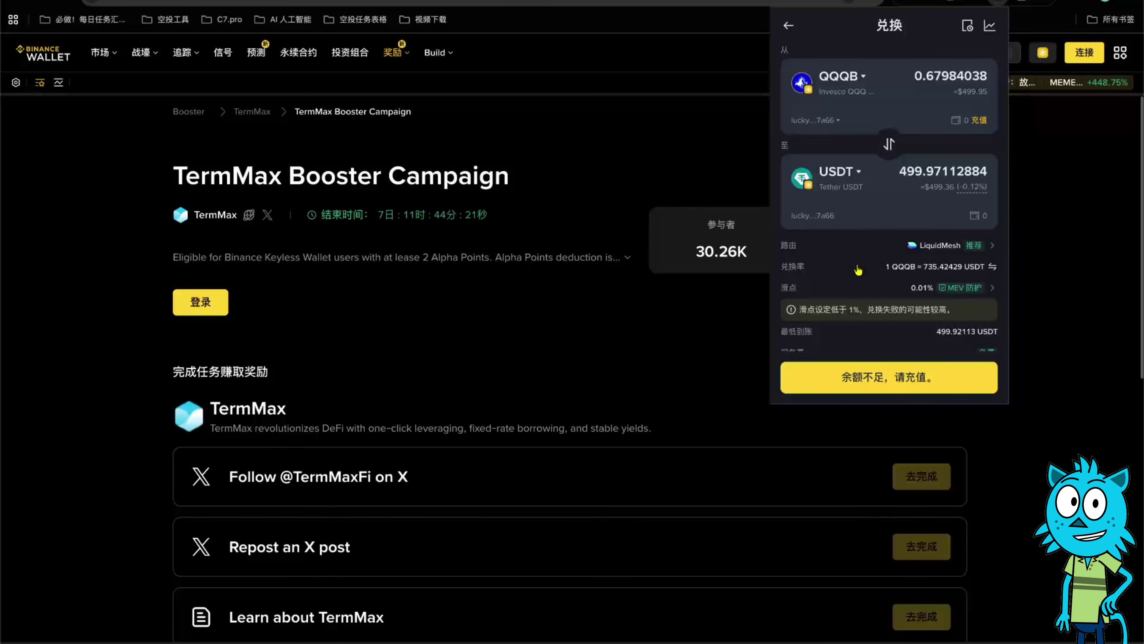
pyautogui.scroll(-1, 858, 269)
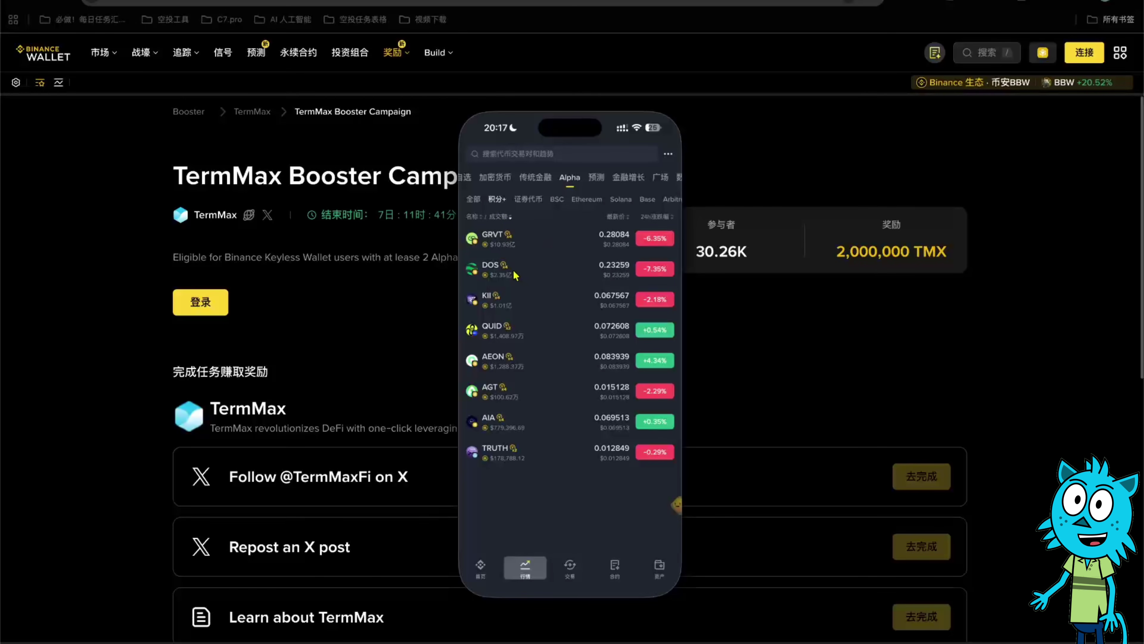
# Step: Examine the price chart of DOS from the Alpha points token list, and open GRVT's chart for comparison
pyautogui.click(527, 273)
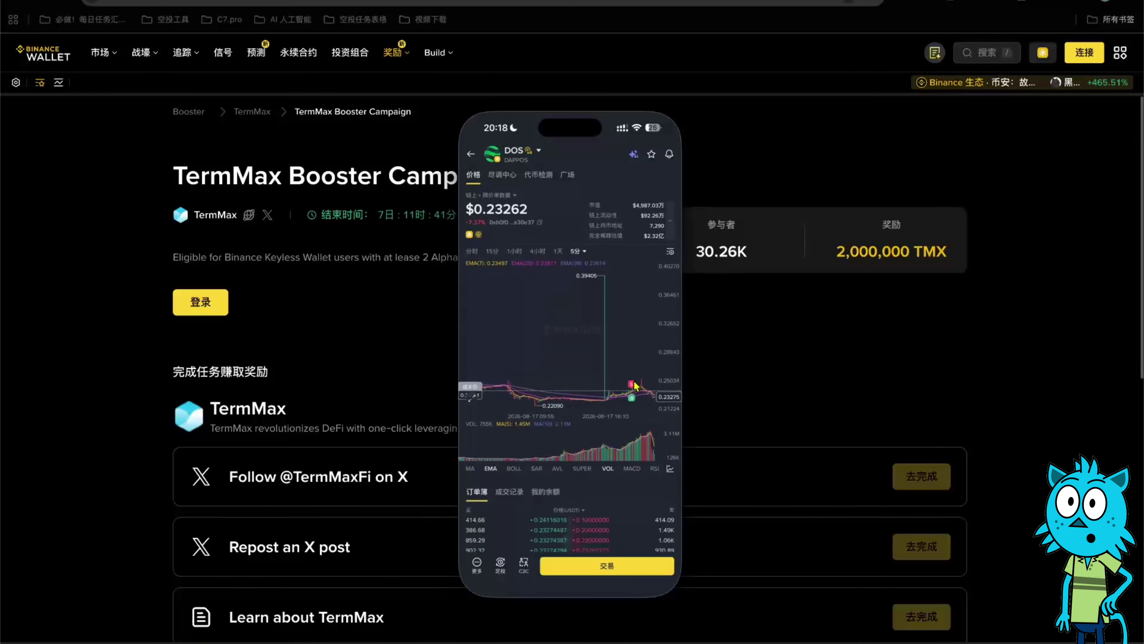
pyautogui.moveTo(640, 392); pyautogui.dragTo(595, 390)
pyautogui.click(596, 390)
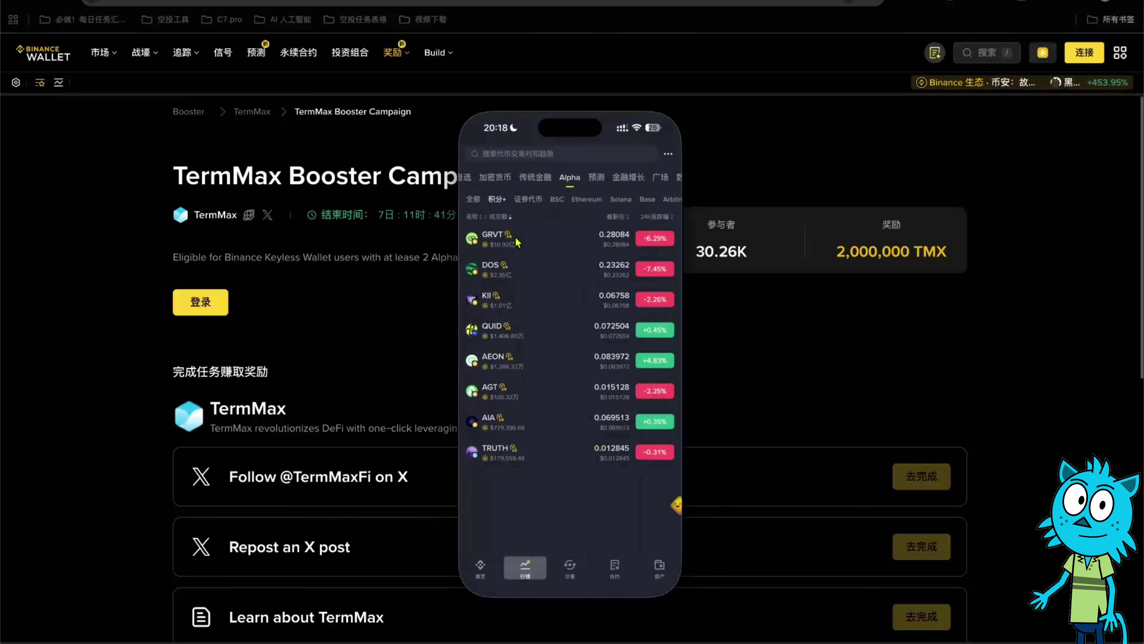
pyautogui.click(517, 243)
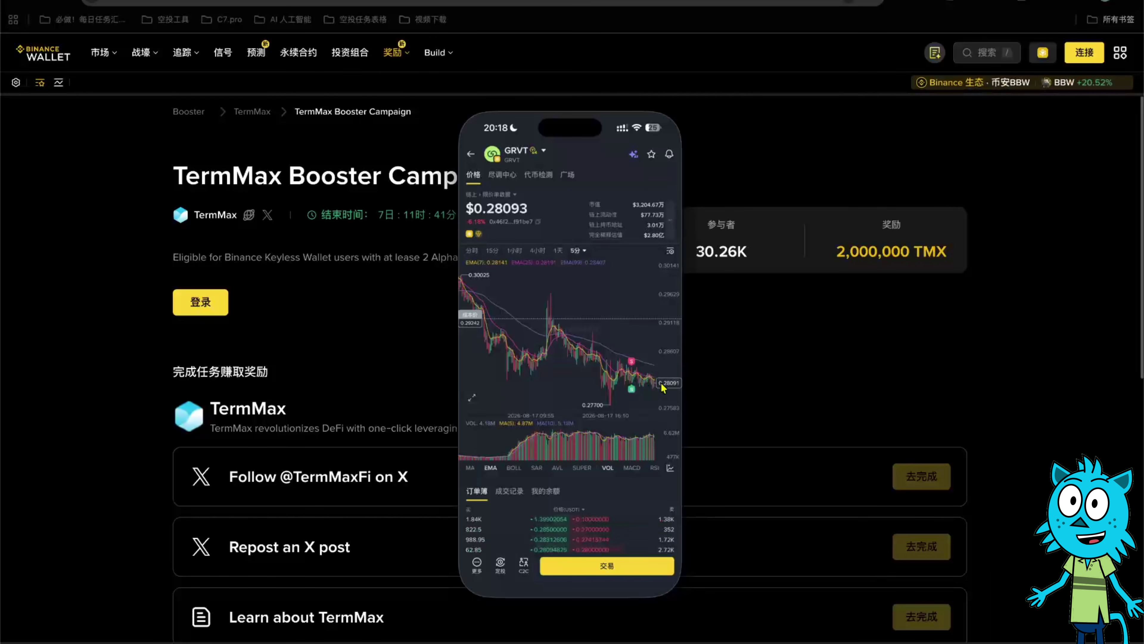
# Step: Start a GRVT trade and set the limit buy price to 0.281 USDT
pyautogui.click(607, 568)
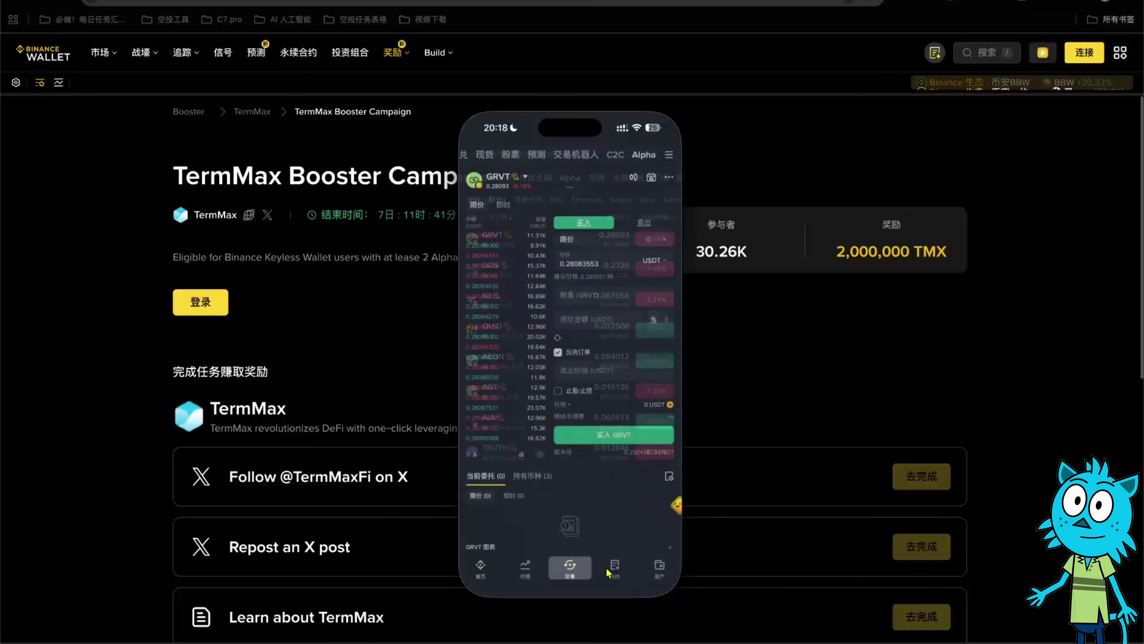
pyautogui.click(607, 263)
pyautogui.press('BackSpace')
pyautogui.press('BackSpace')
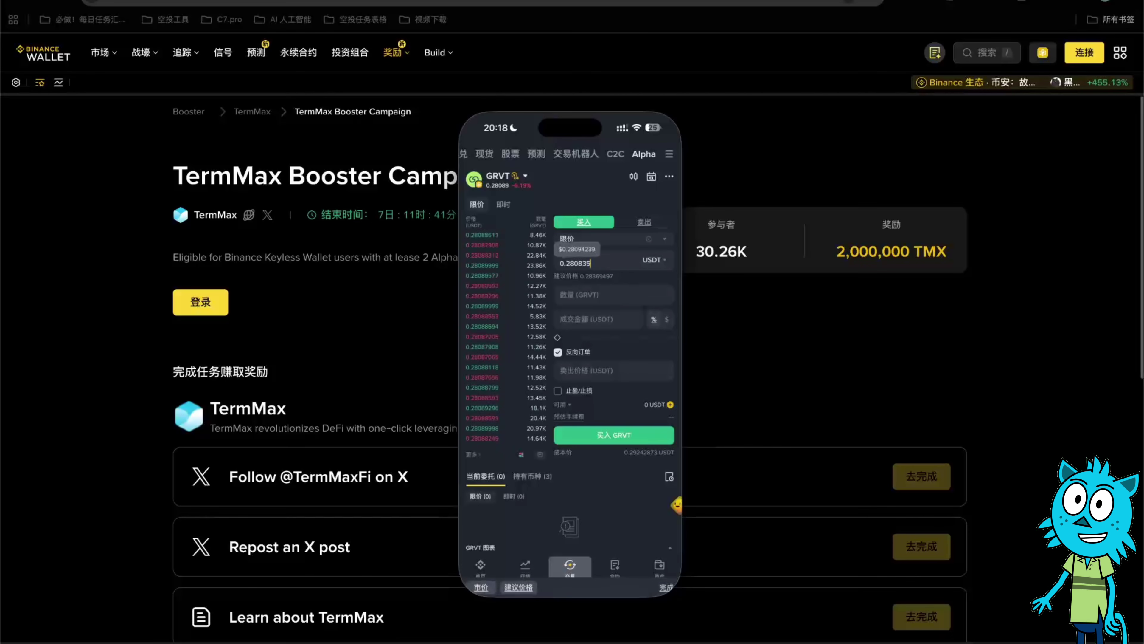
pyautogui.press('BackSpace')
pyautogui.press('BackSpace')
pyautogui.press('BackSpace')
pyautogui.press('BackSpace')
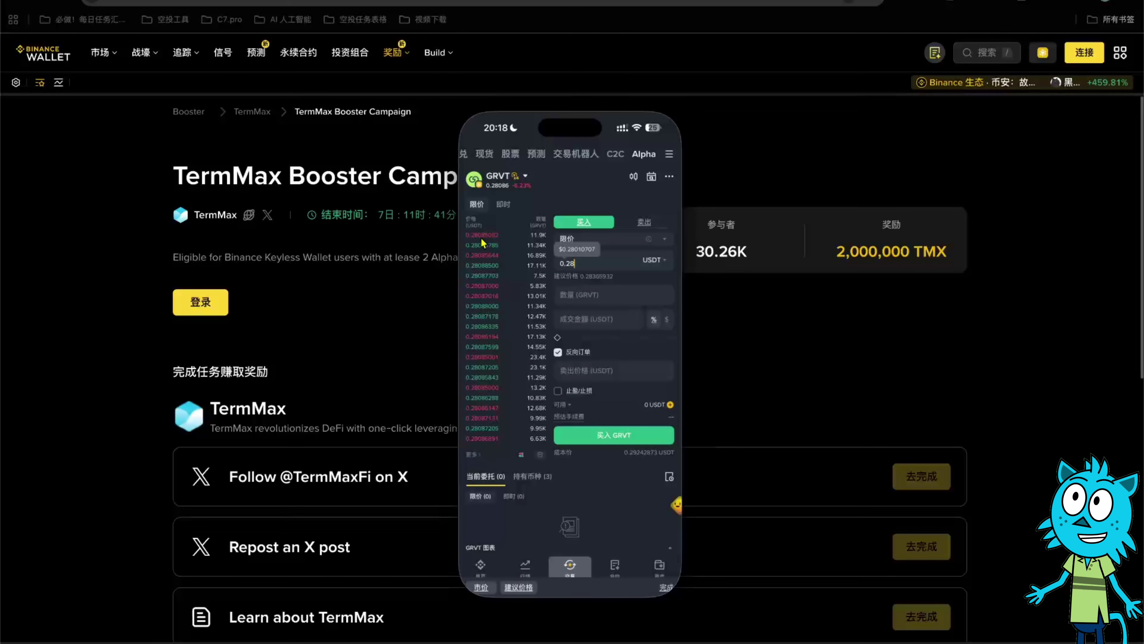
pyautogui.write('1')
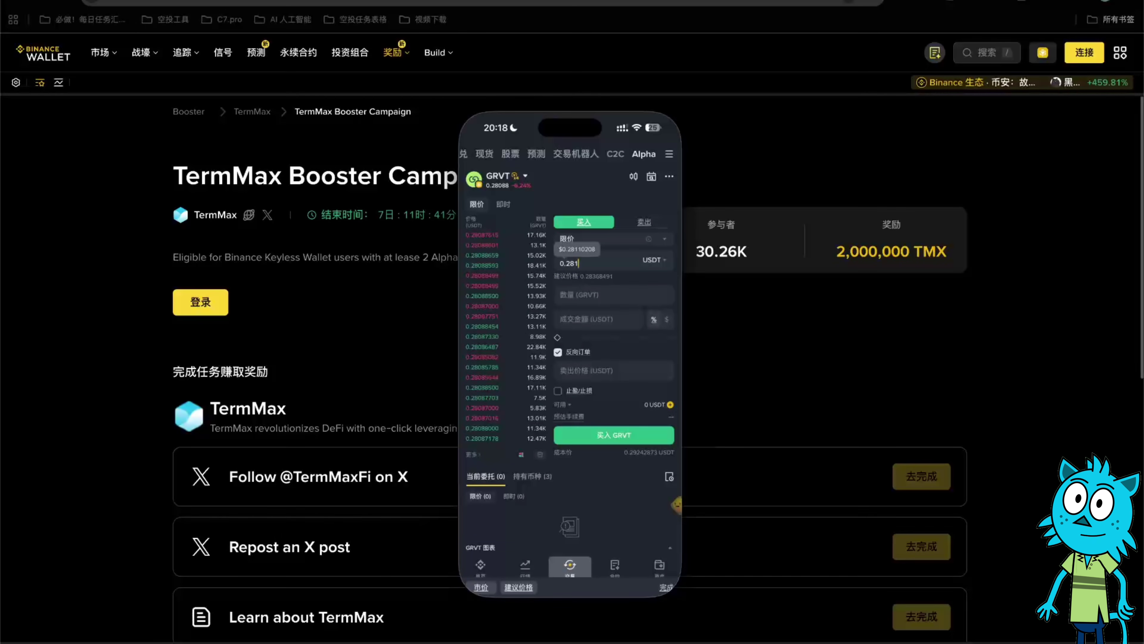
# Step: Enter 0.28088876 USDT as the reverse order's sell price for GRVT, and remove its last five digits
pyautogui.click(594, 372)
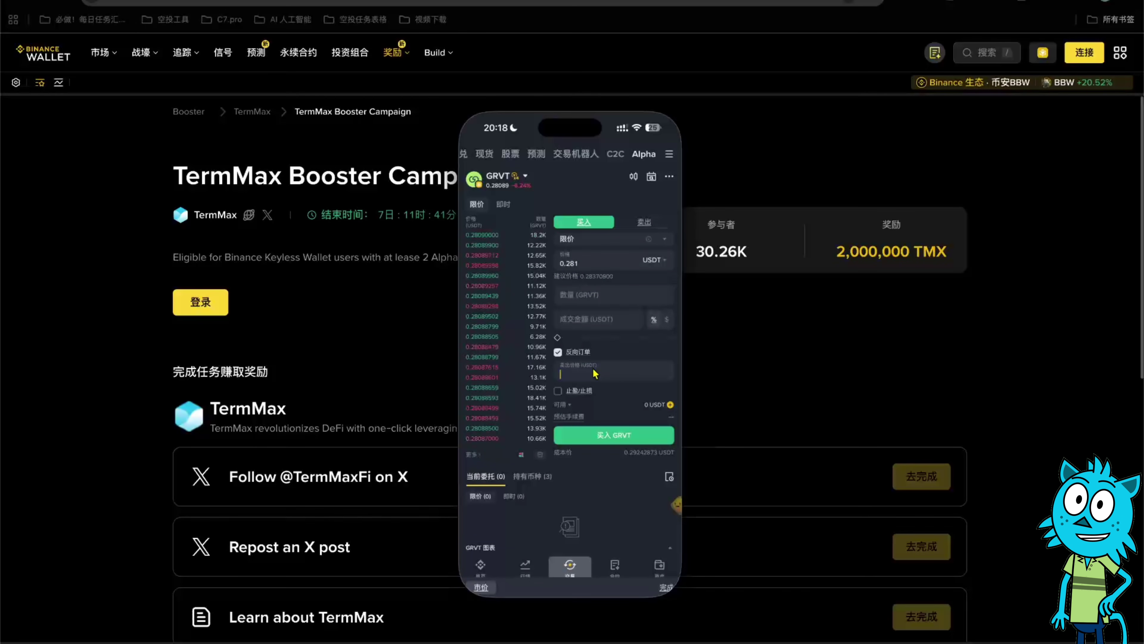
pyautogui.write('0.28088876')
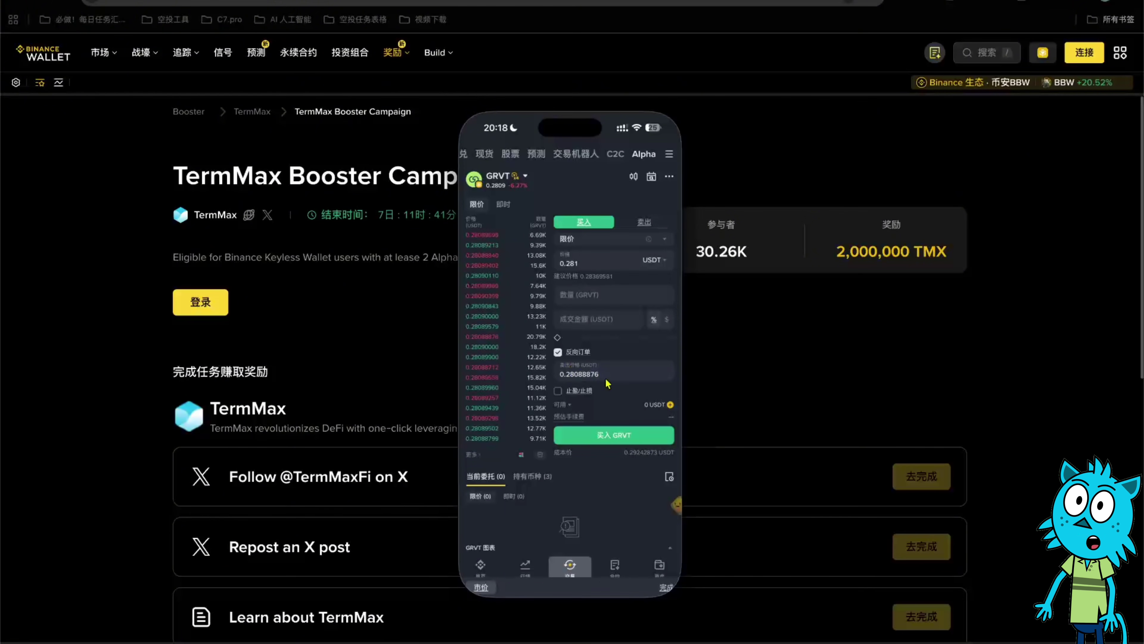
pyautogui.press('BackSpace')
pyautogui.press('BackSpace')
pyautogui.press('BackSpace')
pyautogui.press('BackSpace')
pyautogui.press('BackSpace')
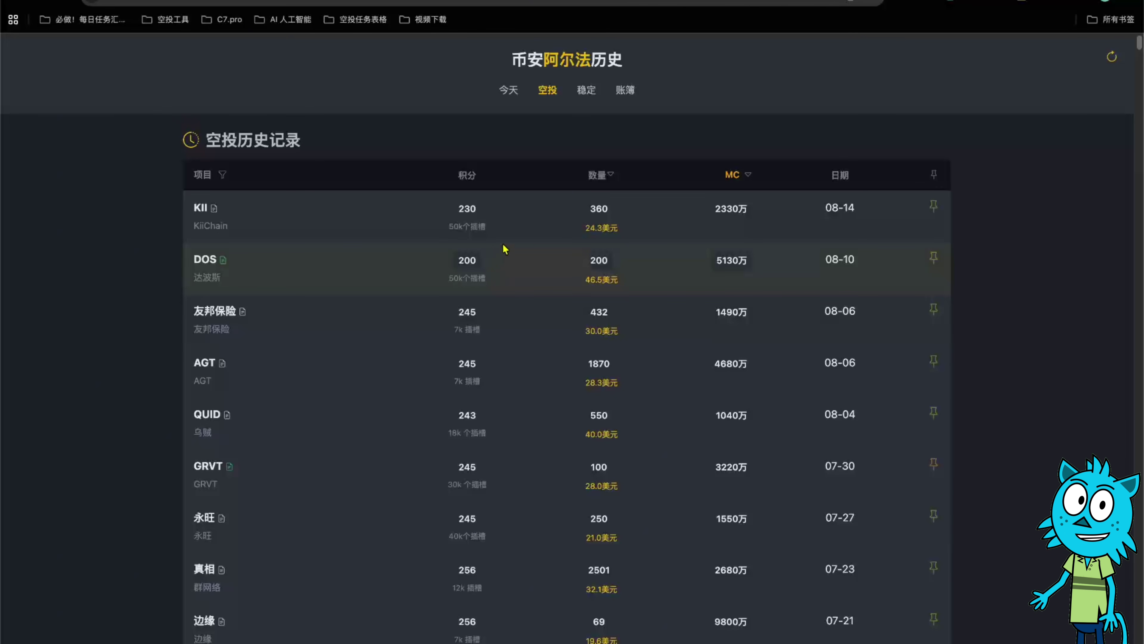
# Step: Check the points requirement of the 友邦保险 airdrop in the Alpha history, and view the referral links in the YouTube video's description
pyautogui.moveTo(462, 312); pyautogui.dragTo(478, 312)
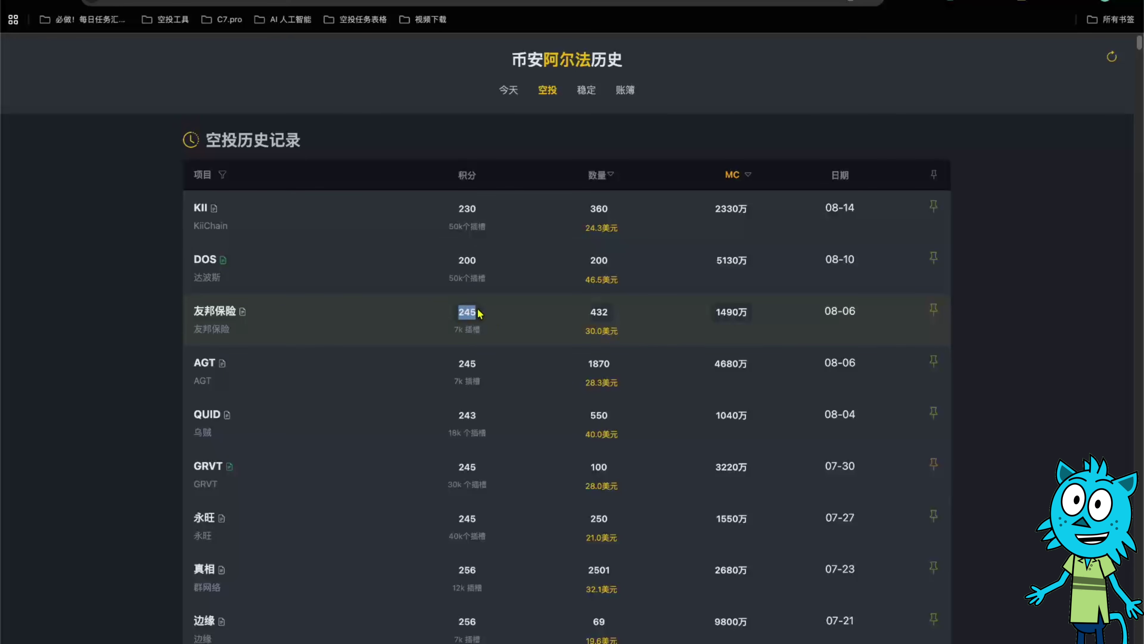
pyautogui.click(498, 317)
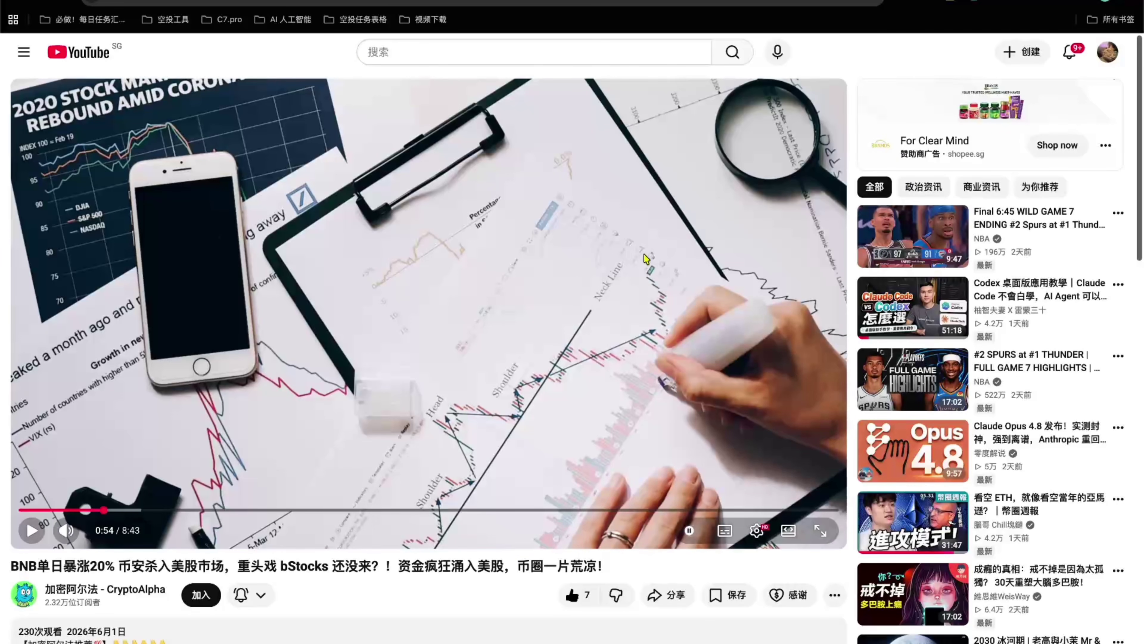
pyautogui.scroll(-6, 625, 290)
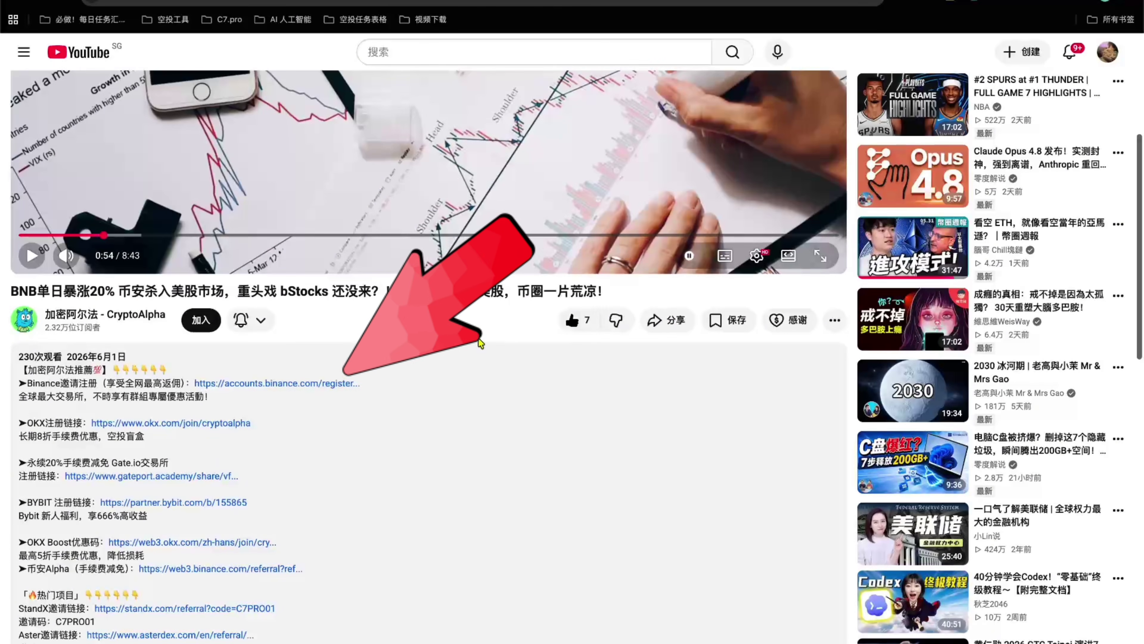